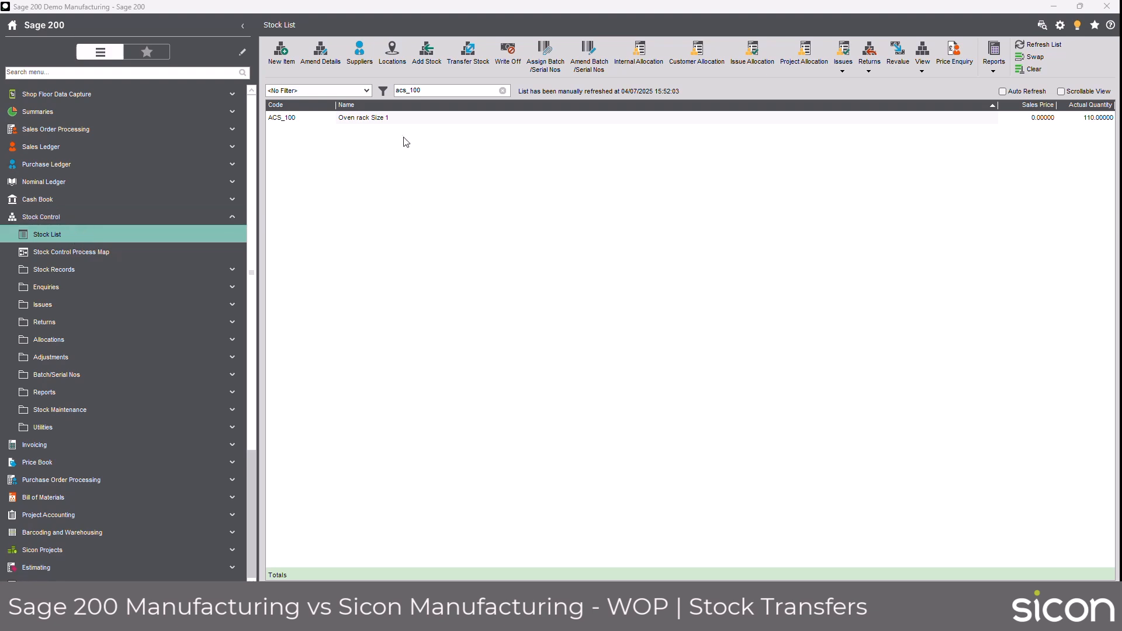
Start a stock transfer for item ACS_100 with warehouse STORES, bin AC-07 as the source location
click(405, 120)
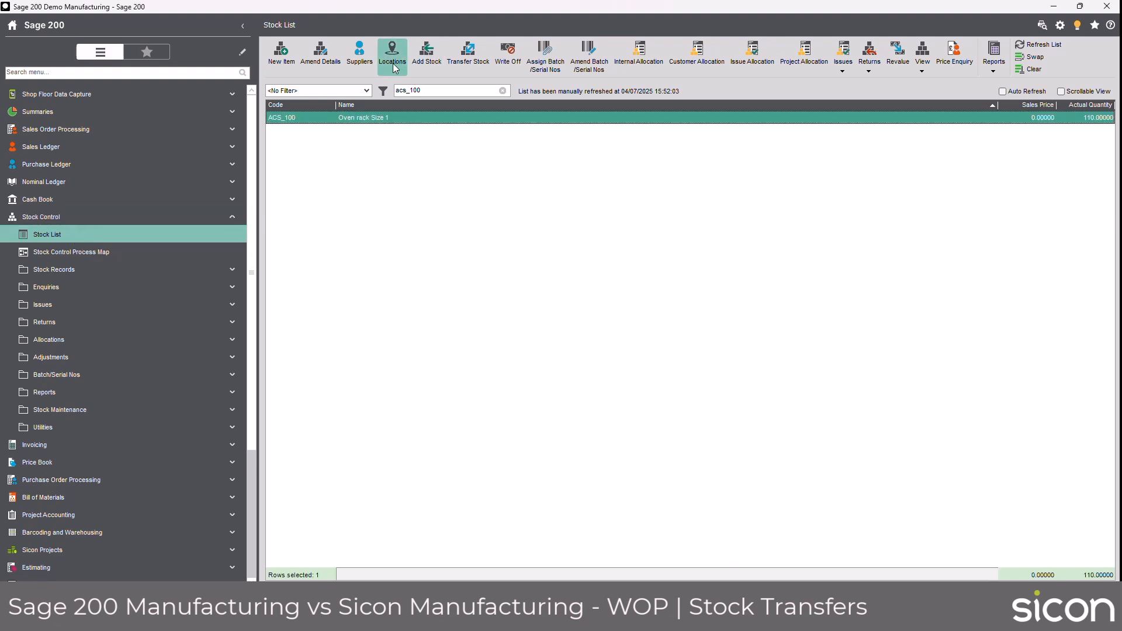
click(474, 70)
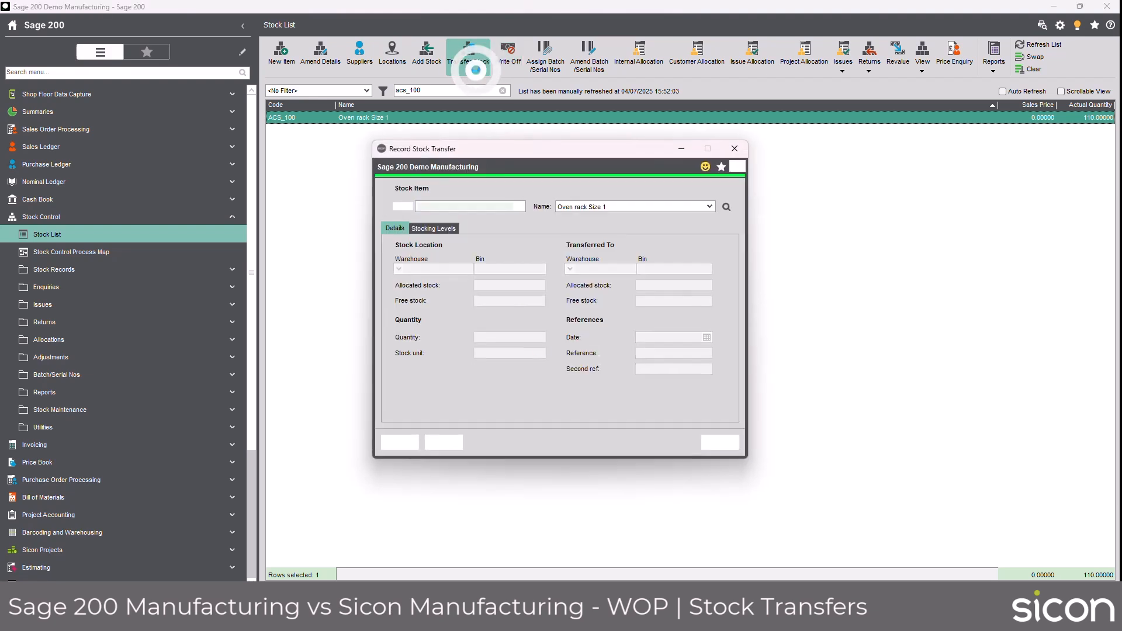
click(399, 269)
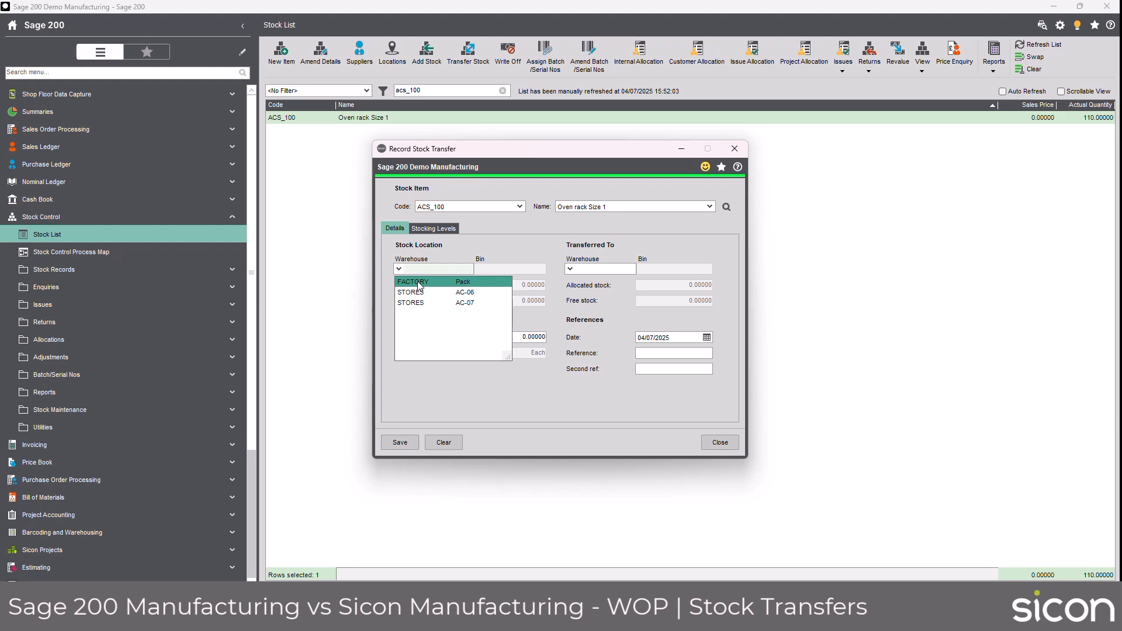
click(420, 303)
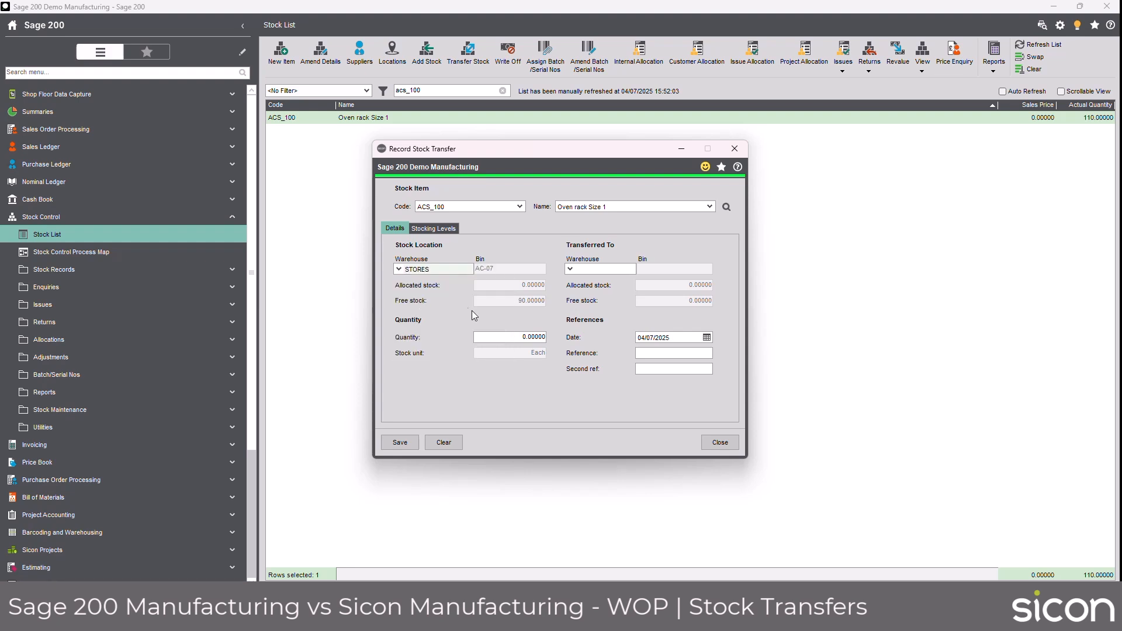
Set the transfer quantity to 10 and the destination to warehouse FACTORY, bin Pack
click(505, 339)
text(10)
key(Tab)
click(570, 268)
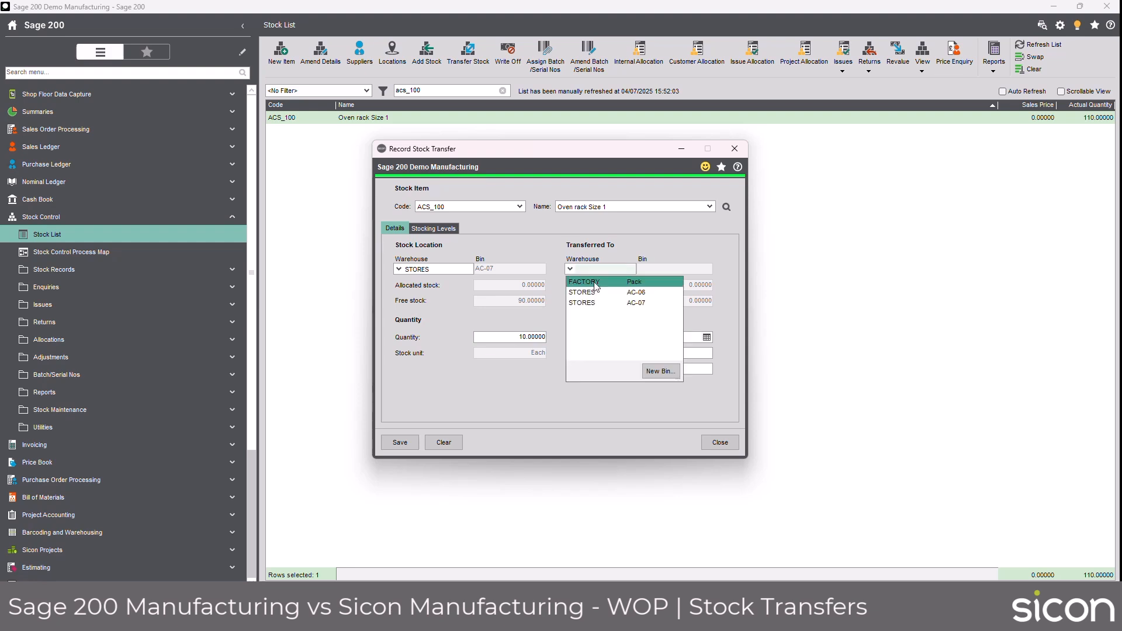
click(596, 282)
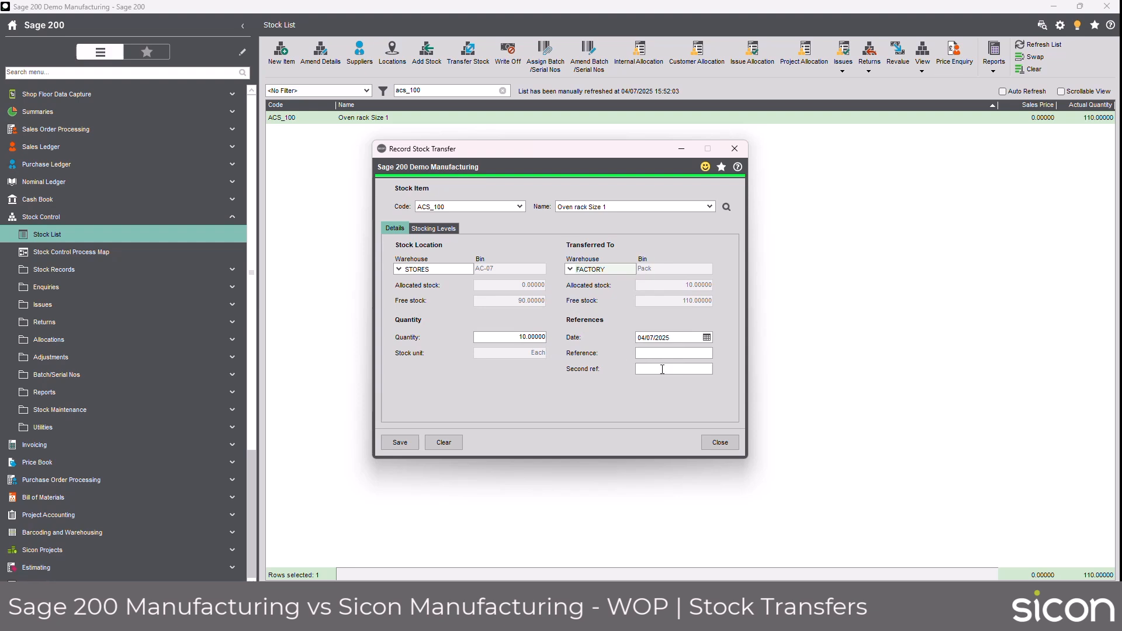
Save the stock transfer with its references left blank and close the transfer form
click(656, 355)
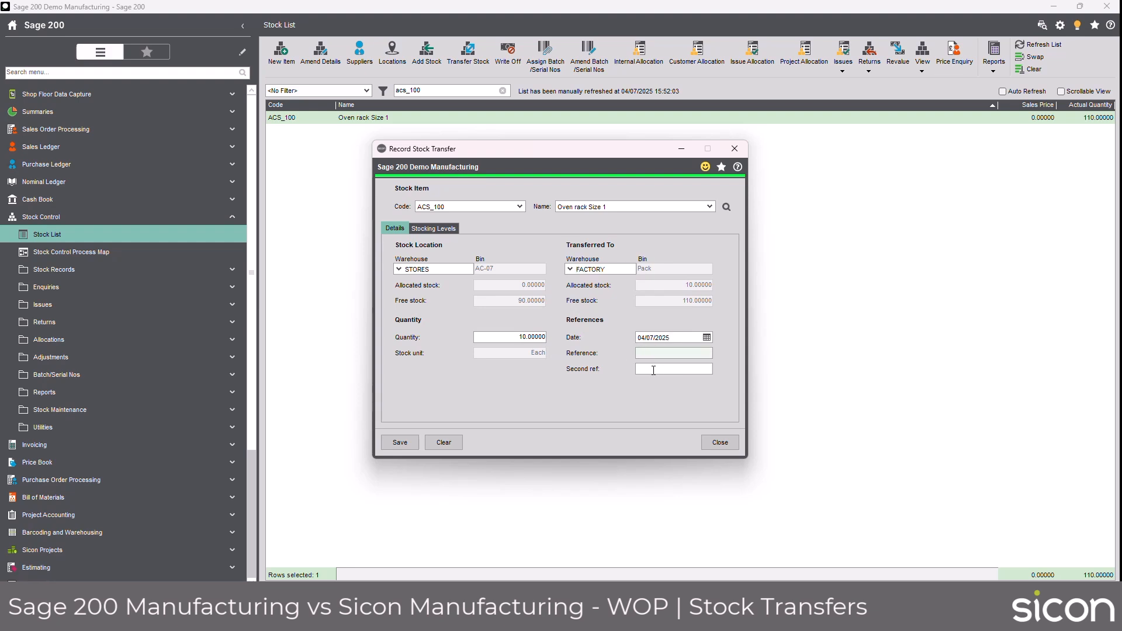
click(408, 443)
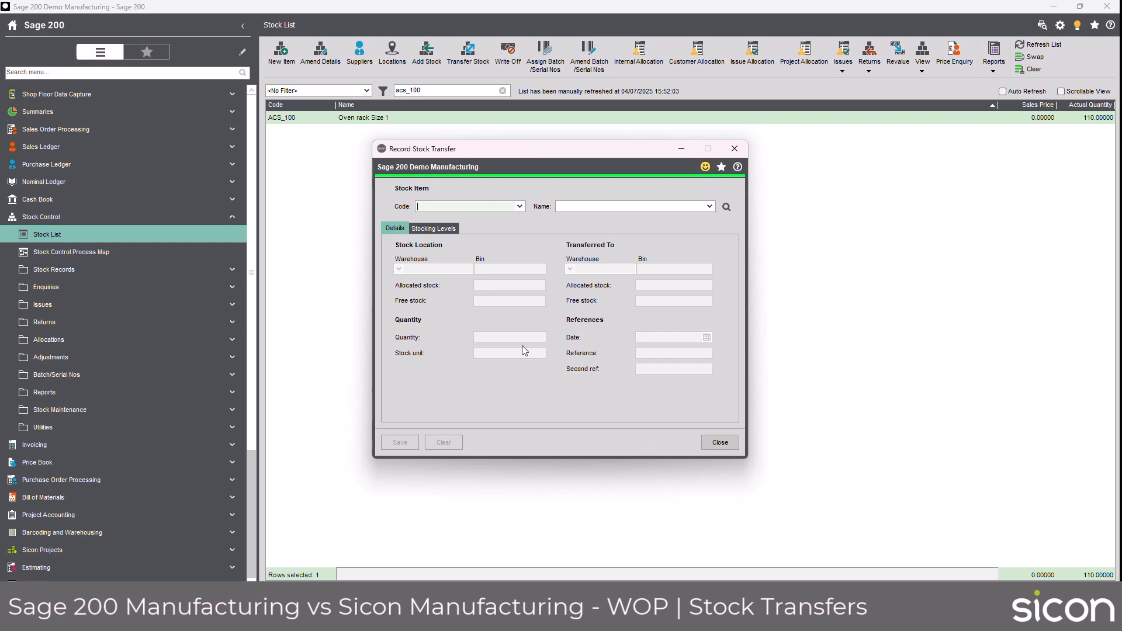
click(720, 442)
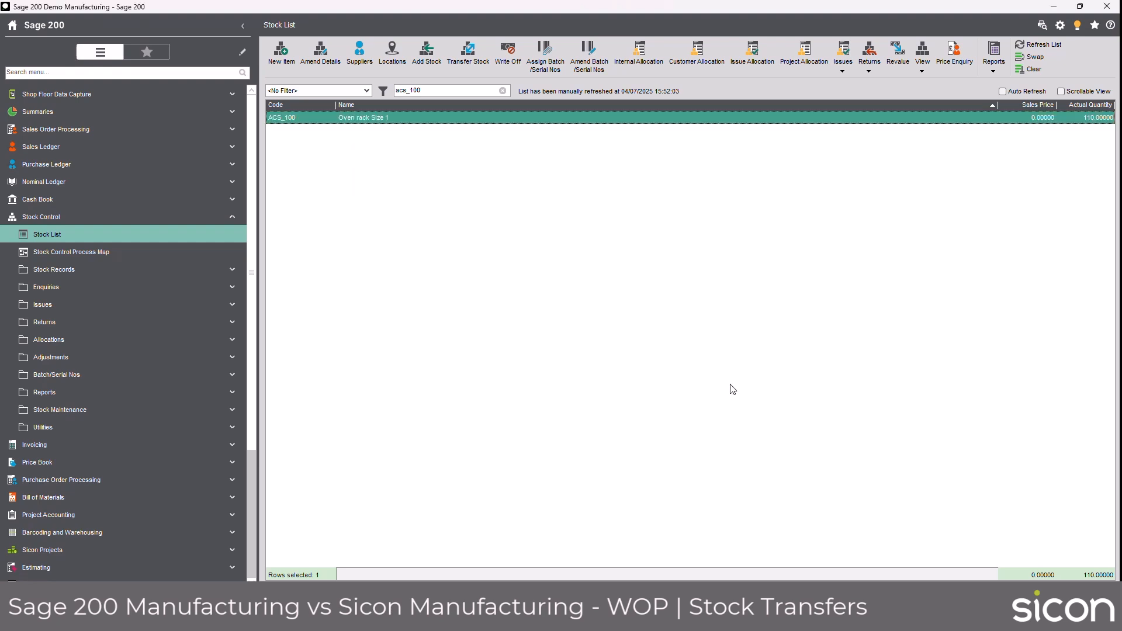
View the stock item history of ACS_100 and examine its transfer movements
click(924, 73)
click(939, 149)
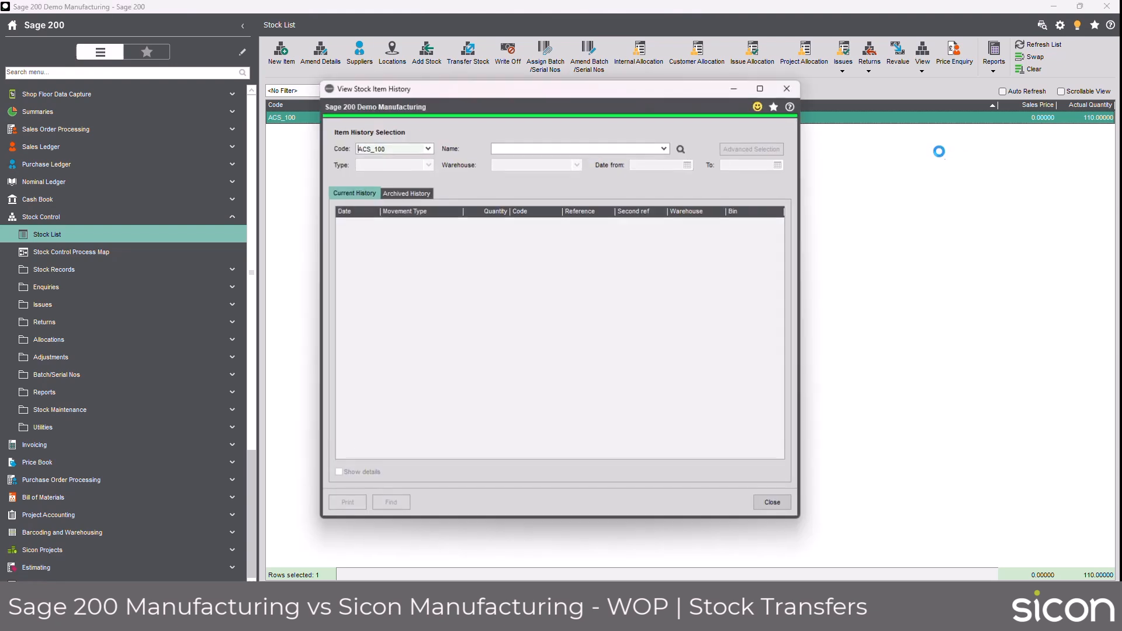
click(487, 233)
click(439, 224)
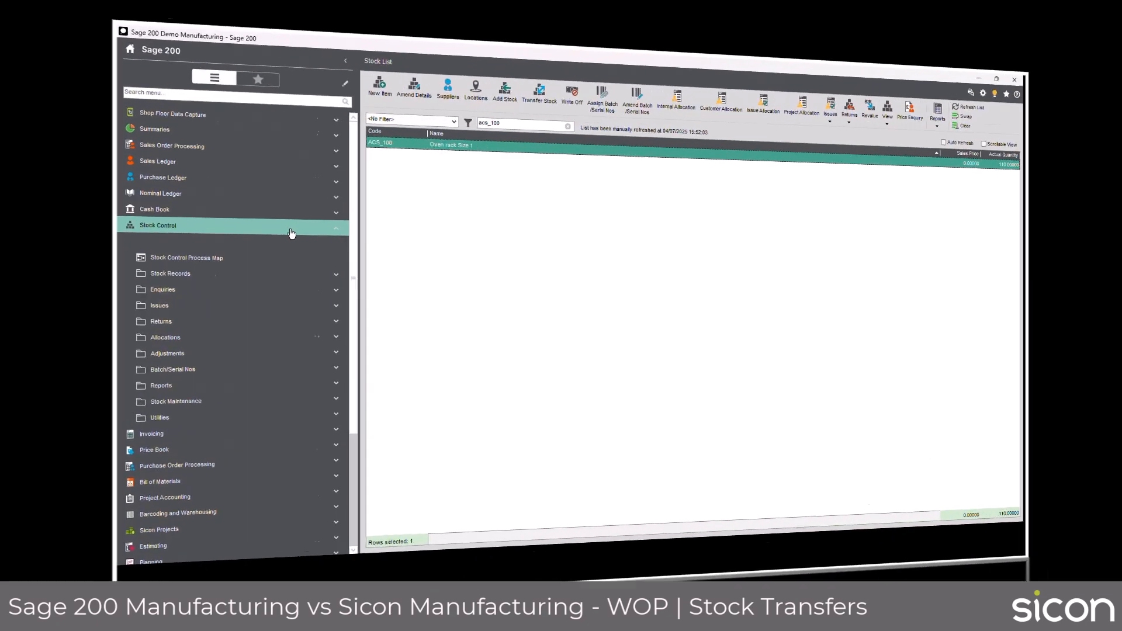
Open the Stock Transfers utility of Sicon Works Order Processing and search the transfer list without extra criteria
click(292, 234)
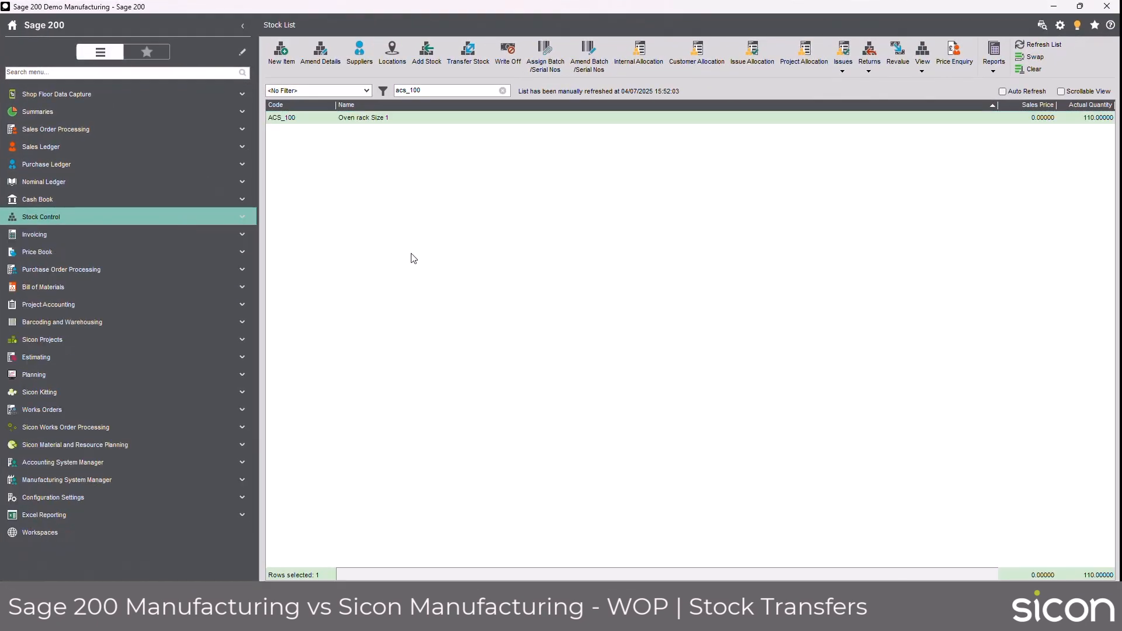
click(126, 433)
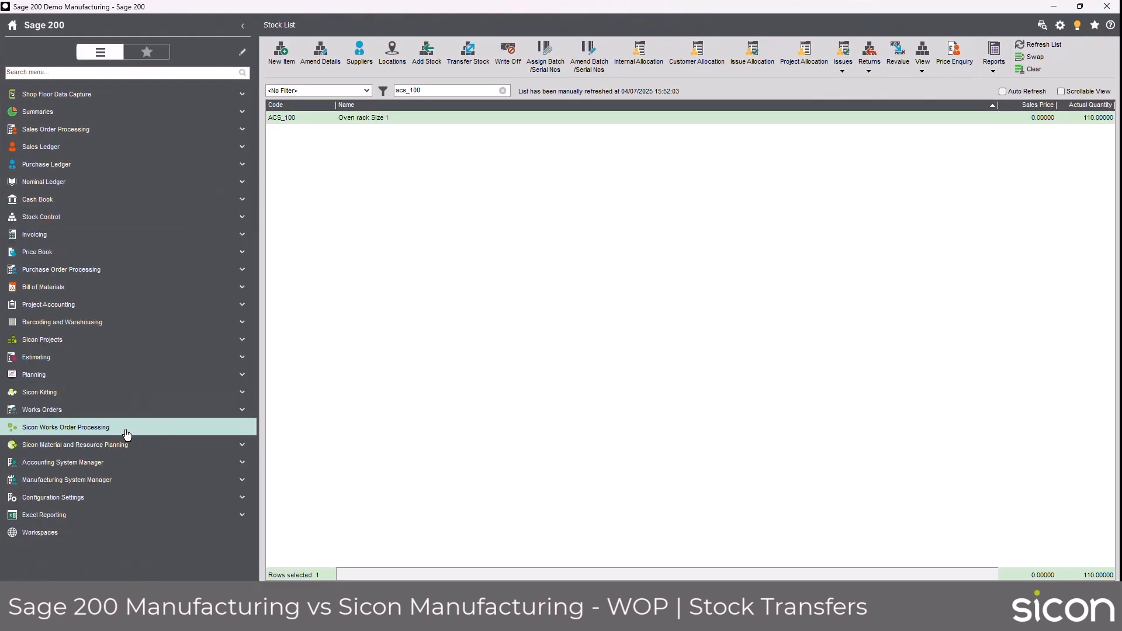
click(119, 547)
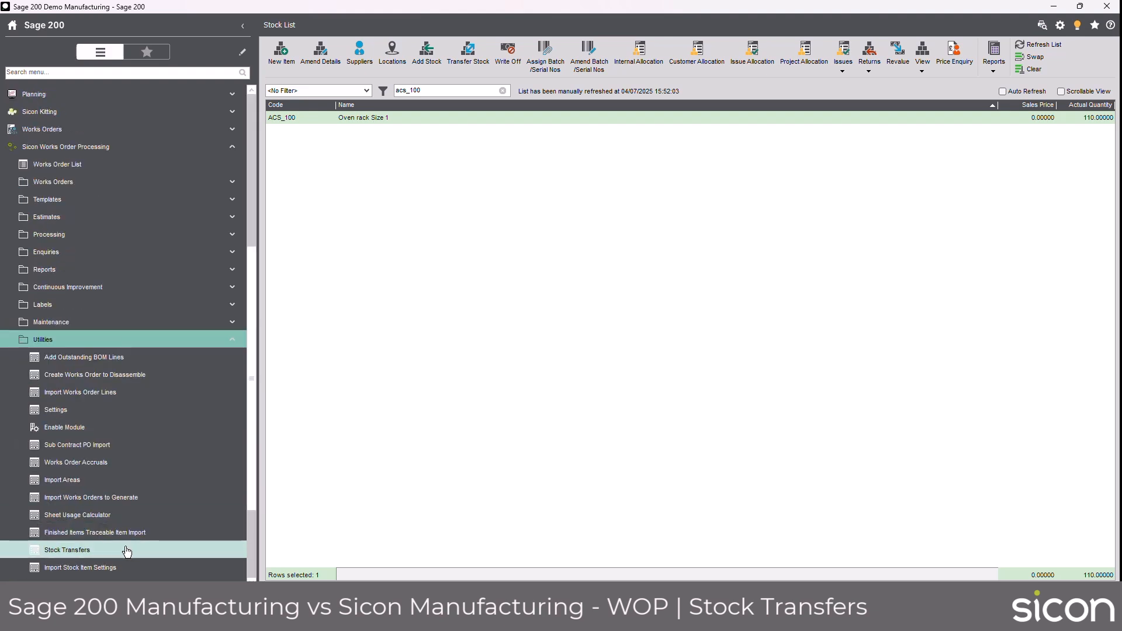
click(126, 550)
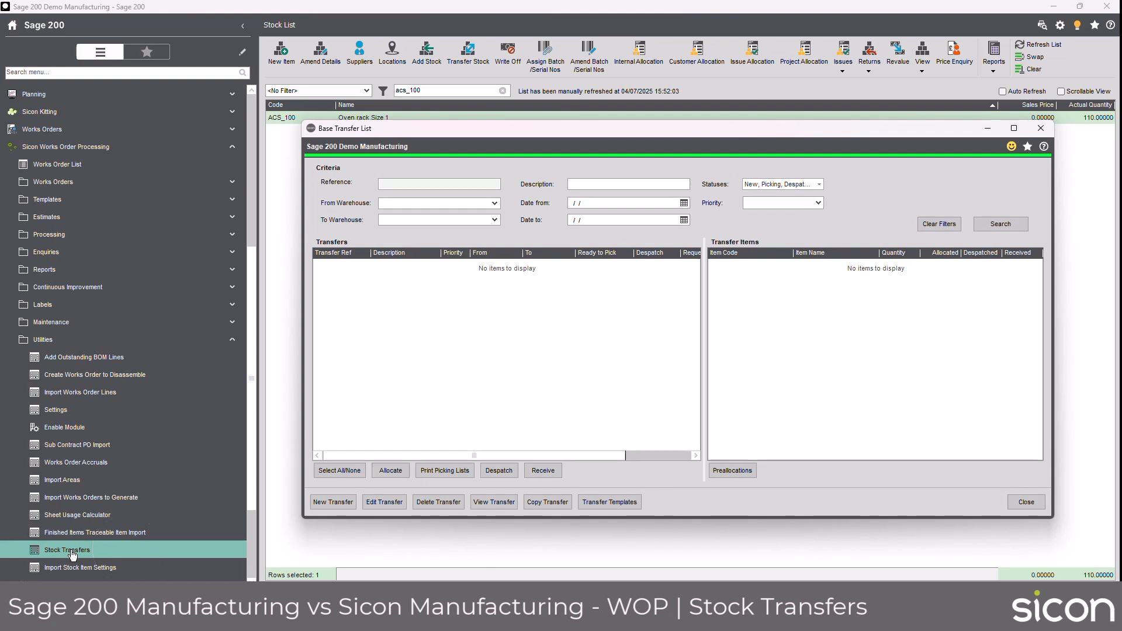
scroll(73, 554, up, 4)
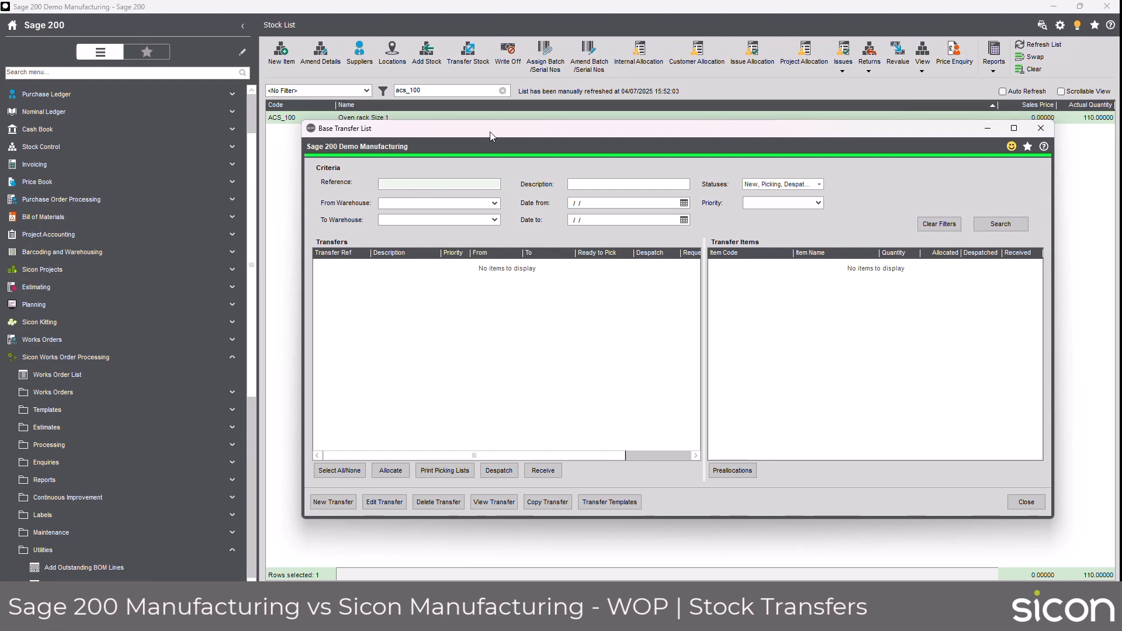
drag(490, 130, 438, 131)
click(963, 225)
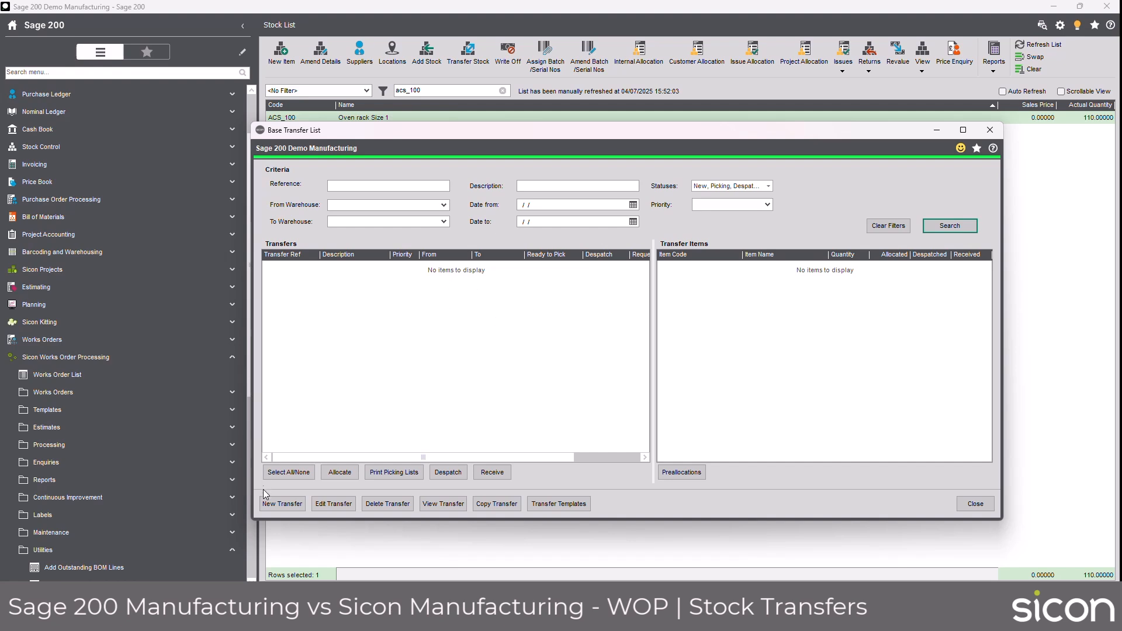
Create a new base stock transfer with the description REPLENISHMENT
click(279, 504)
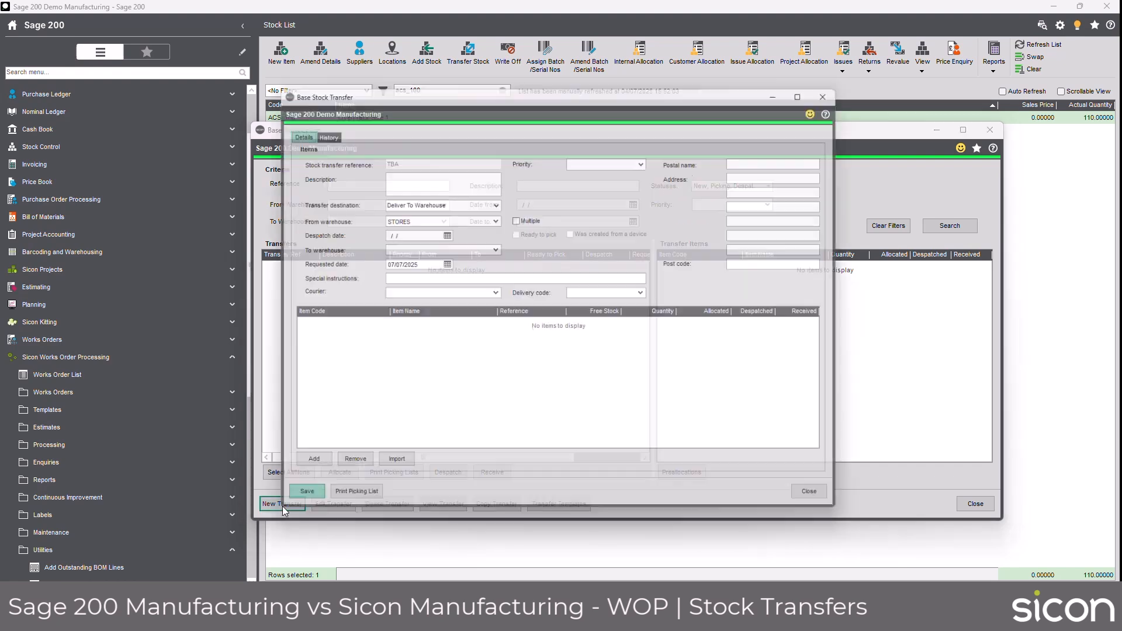
click(397, 180)
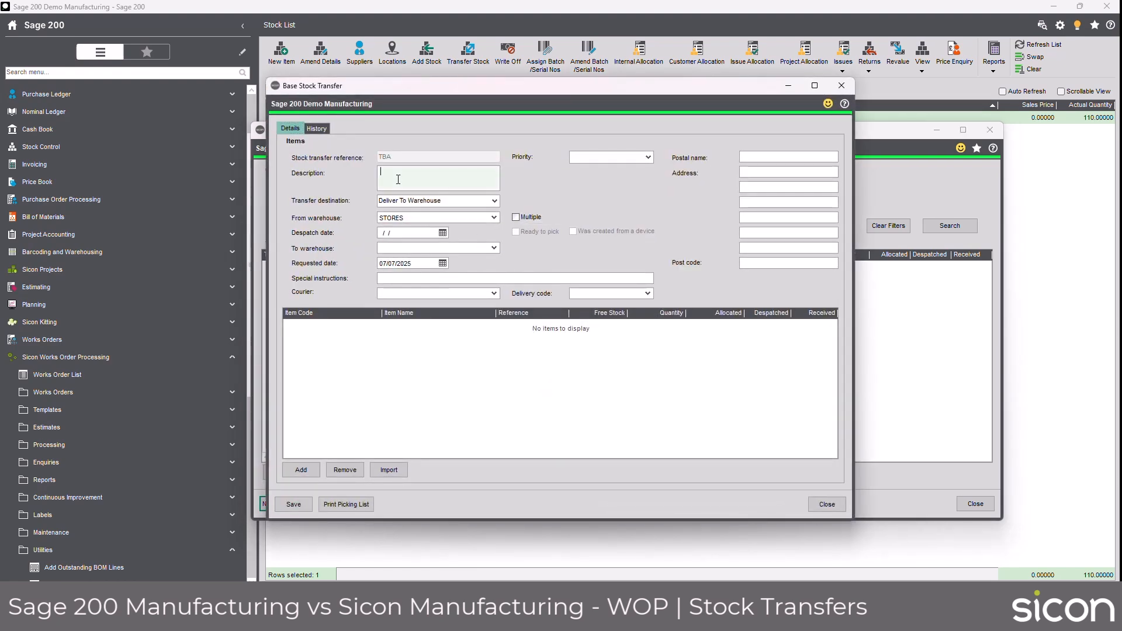
text(rEPLENISHMENT)
key(Home)
key(Delete)
text(R)
Check the available source warehouses and set the transfer's despatch date to 07/07/2025
click(416, 217)
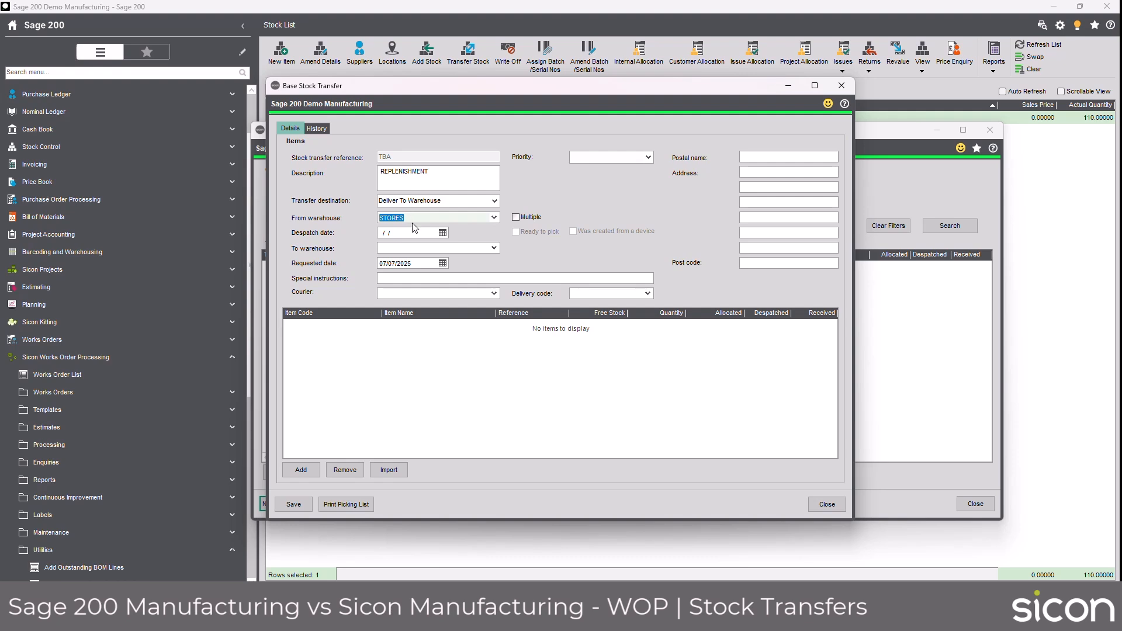
click(494, 217)
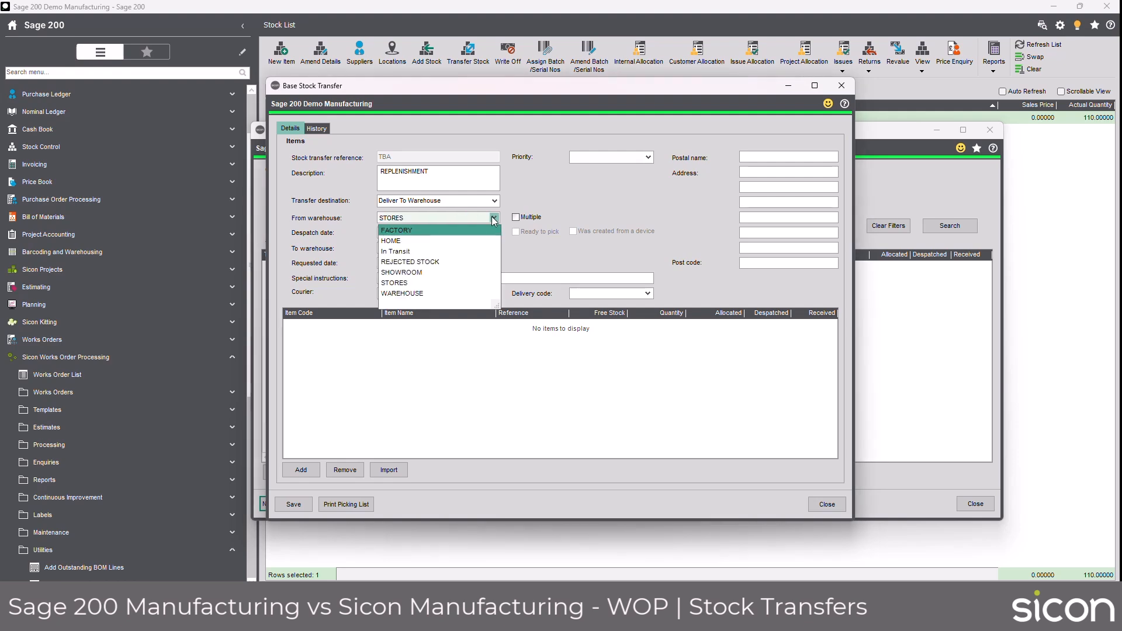
click(494, 218)
click(442, 234)
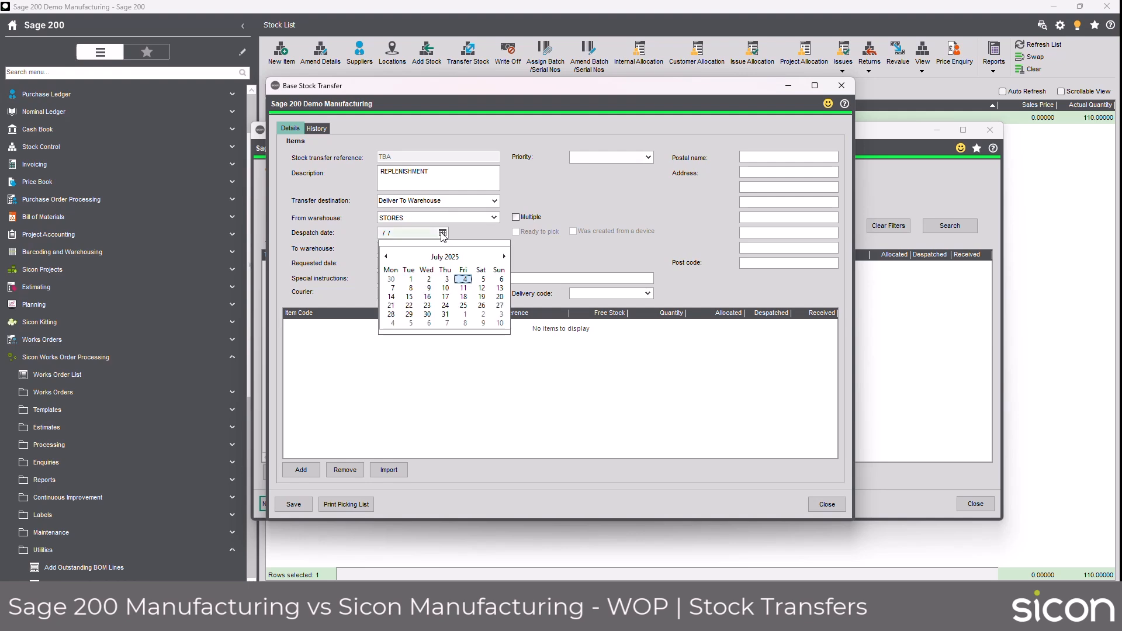
click(392, 287)
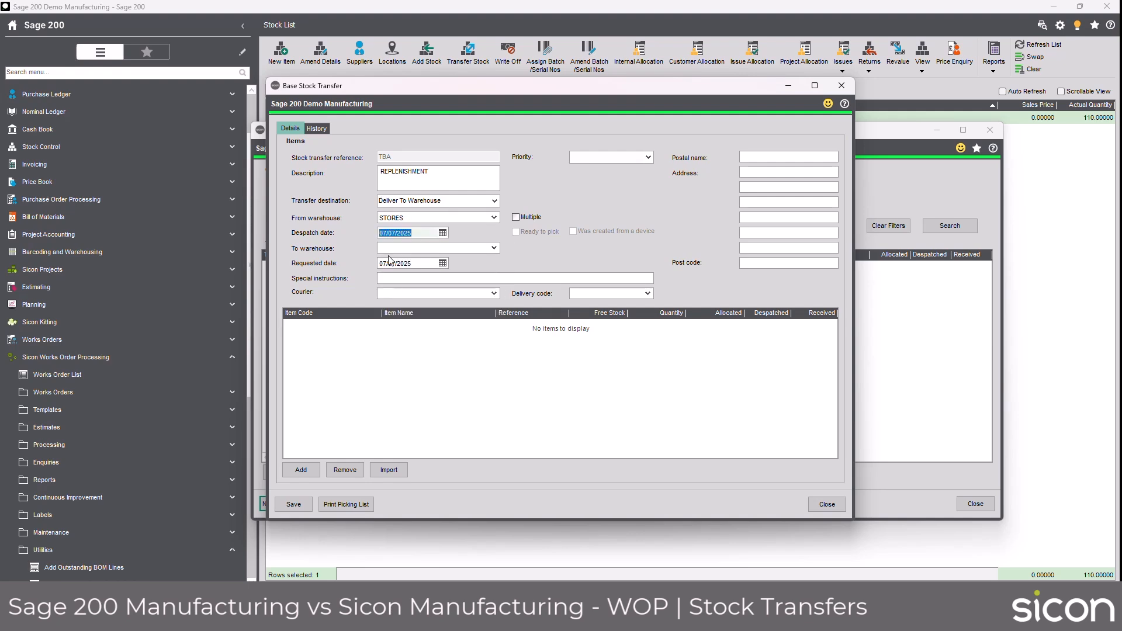
Set the destination warehouse to FACTORY and the requested date to 08/07/2025
click(391, 248)
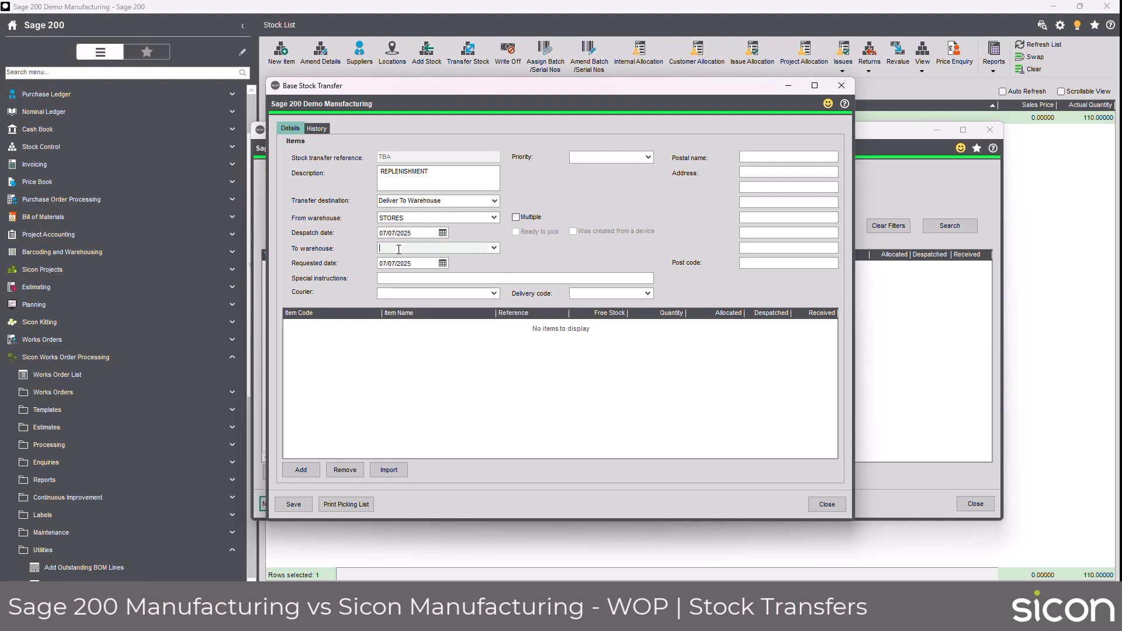
click(494, 247)
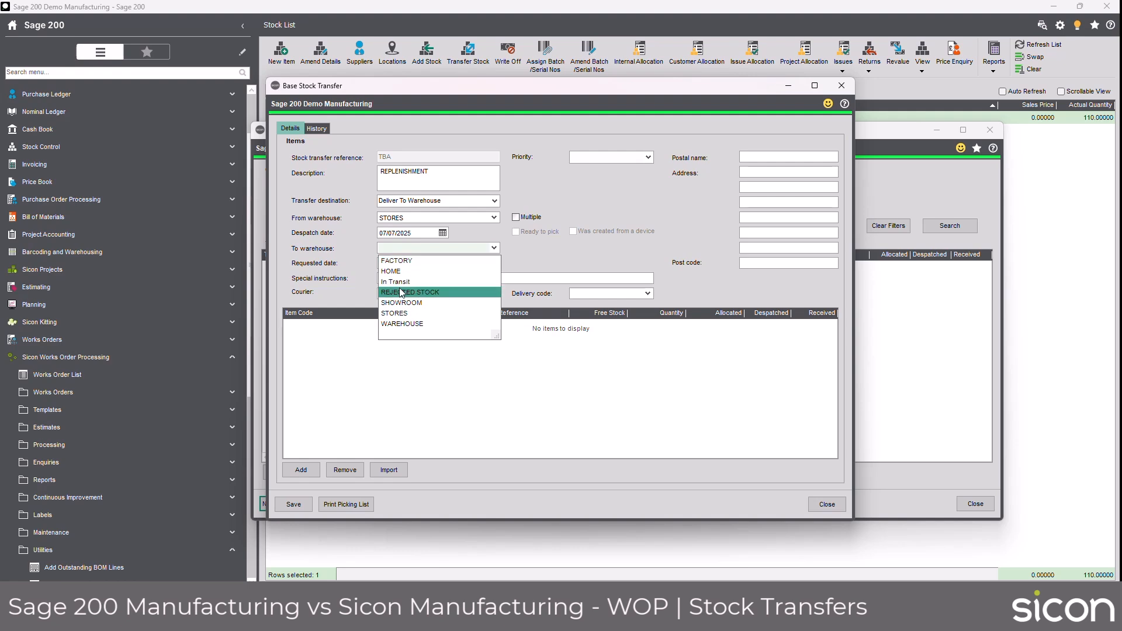
click(397, 260)
click(412, 266)
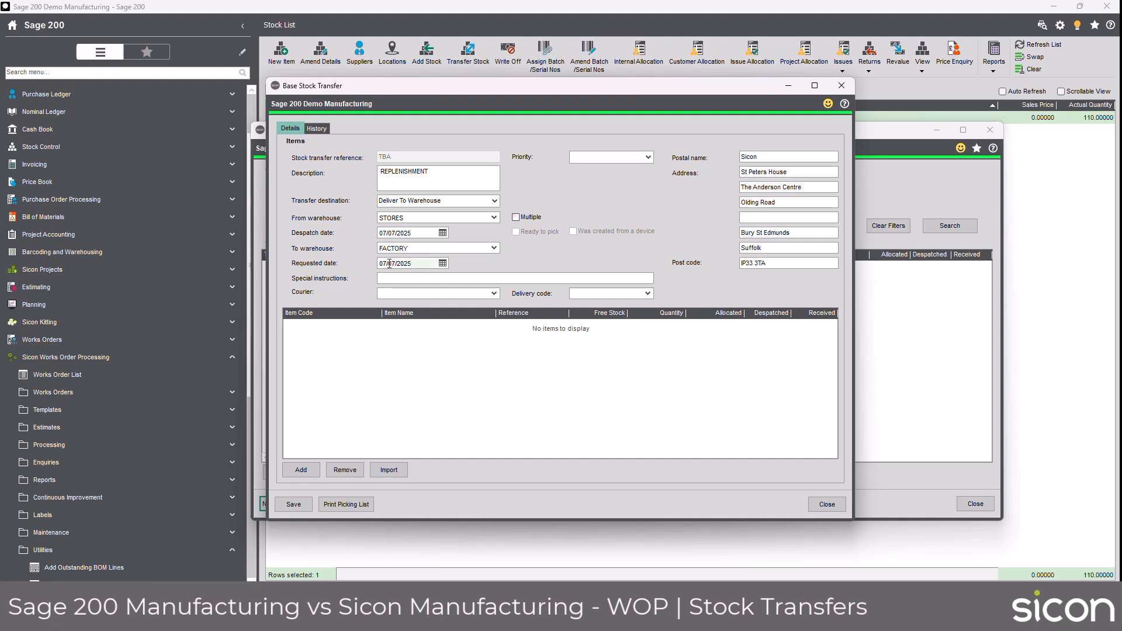
key(BackSpace)
text(8)
key(Tab)
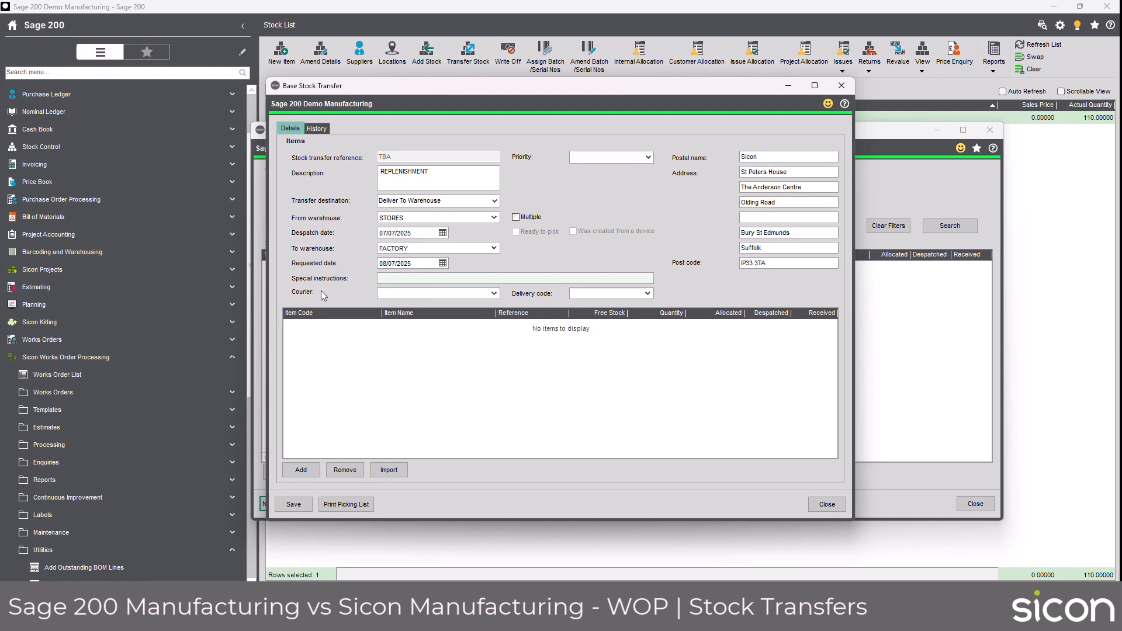
Set the courier to TNT with delivery code A, and check the priority options
click(495, 294)
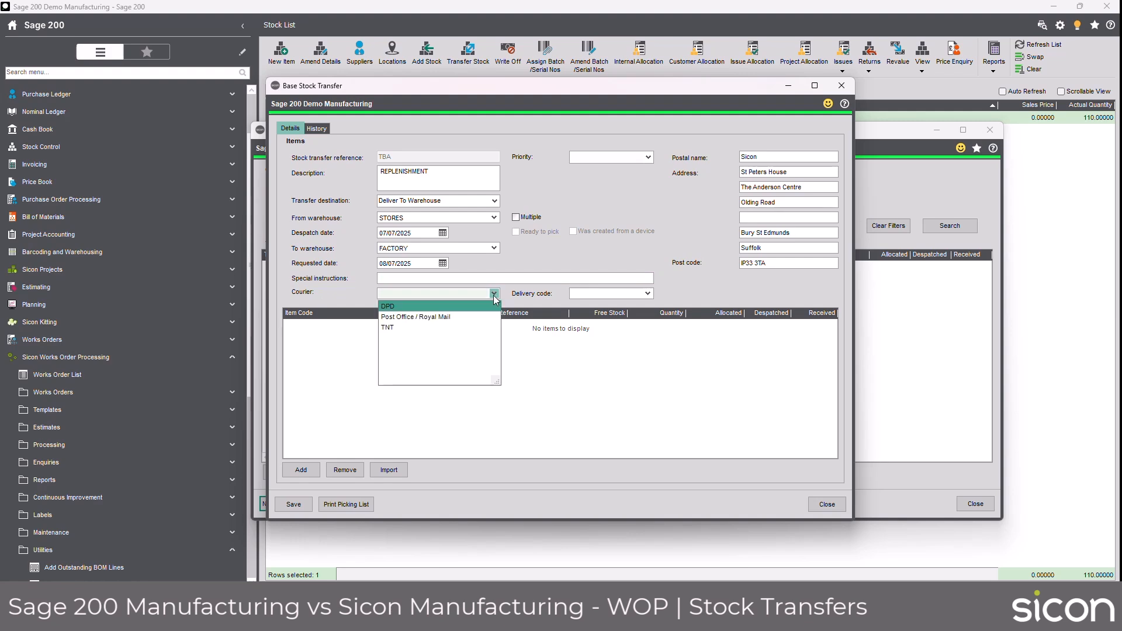
click(404, 328)
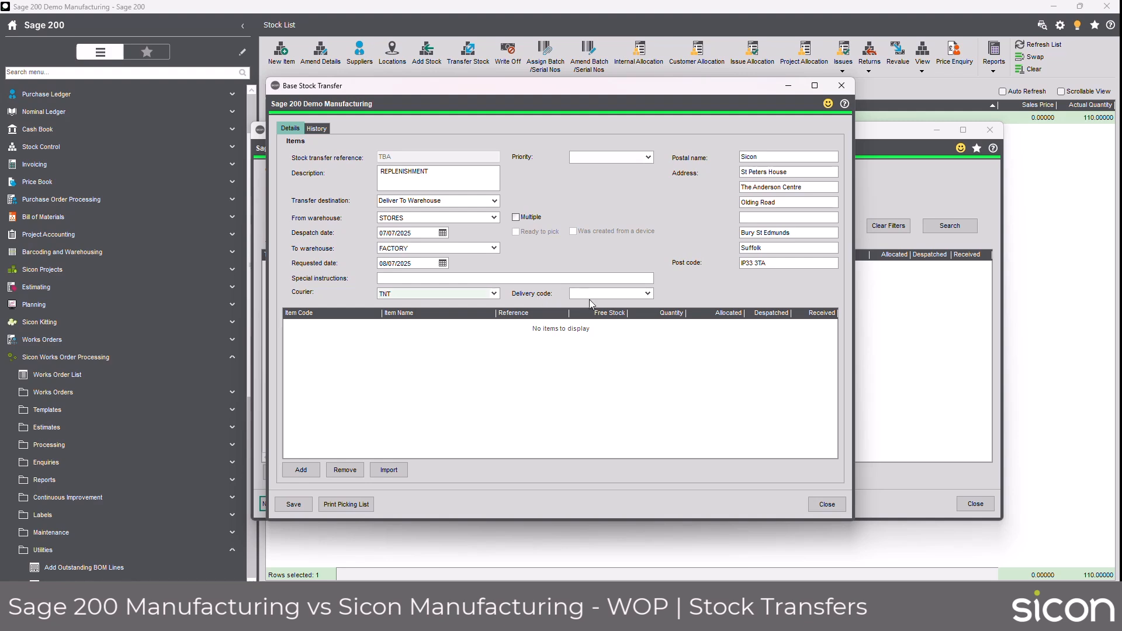
click(648, 294)
click(605, 306)
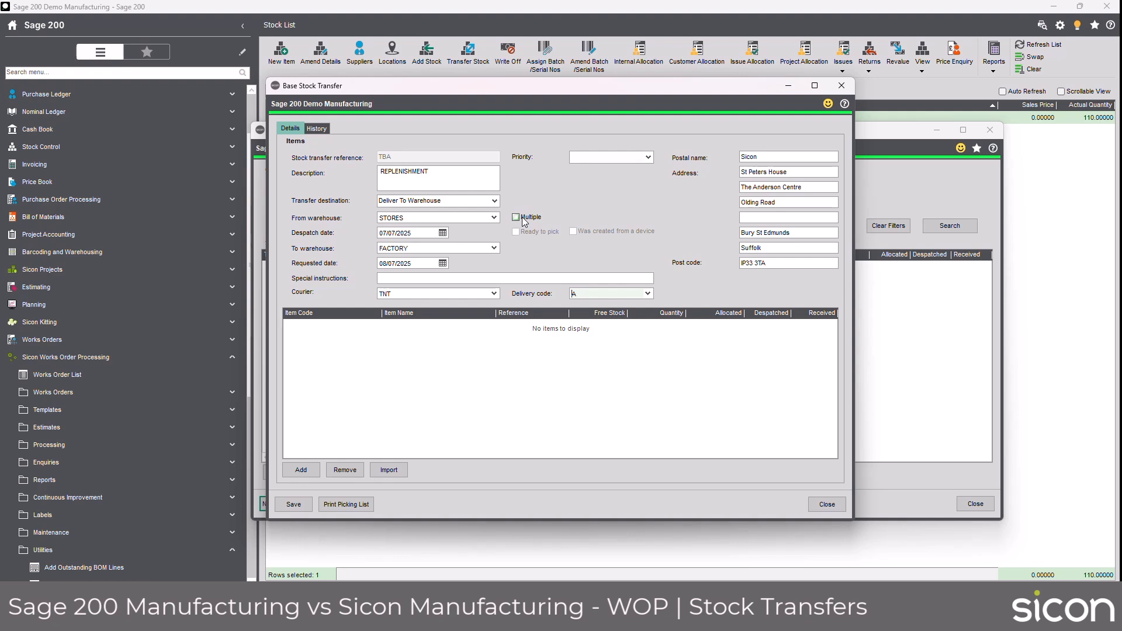
click(647, 158)
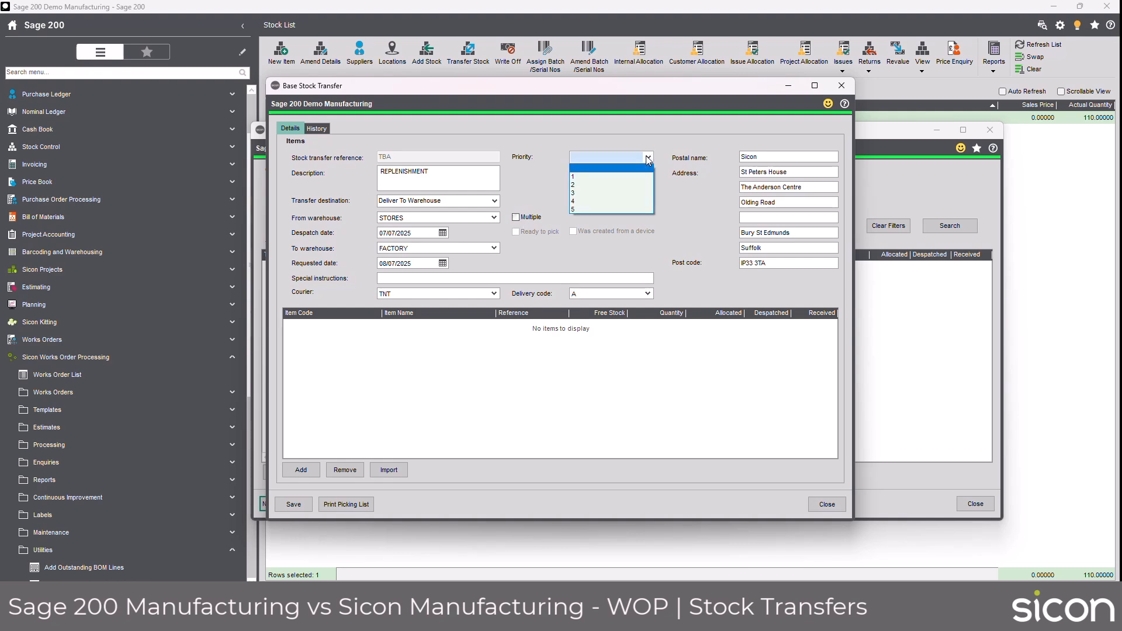
click(648, 159)
Add an item line for ACS_100, Oven rack Size 1, to the stock transfer
click(302, 469)
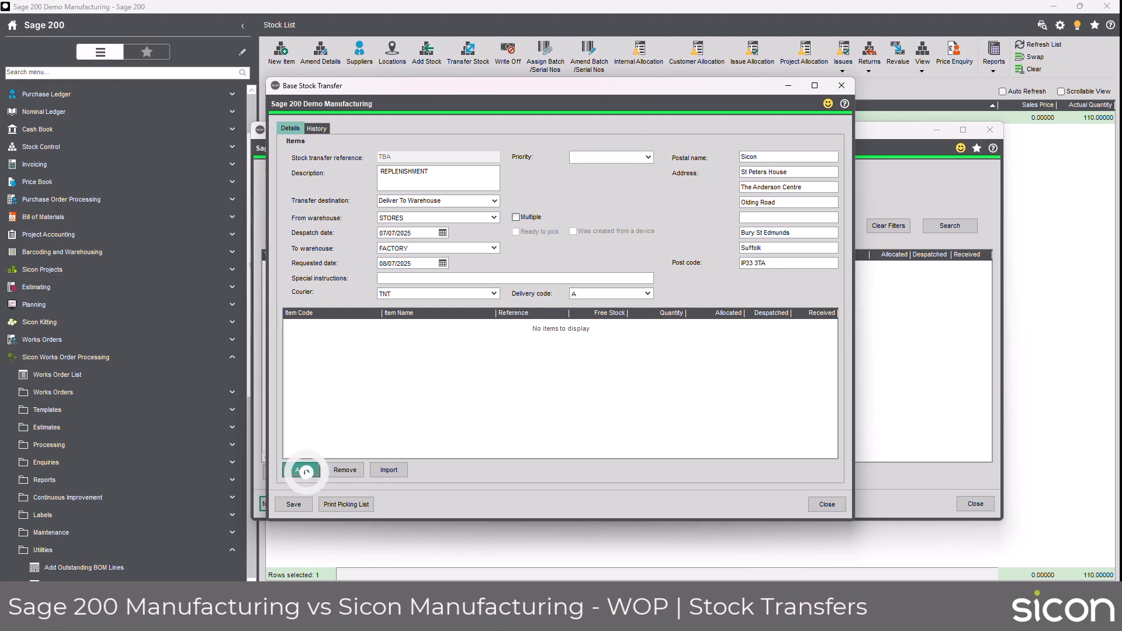
click(303, 326)
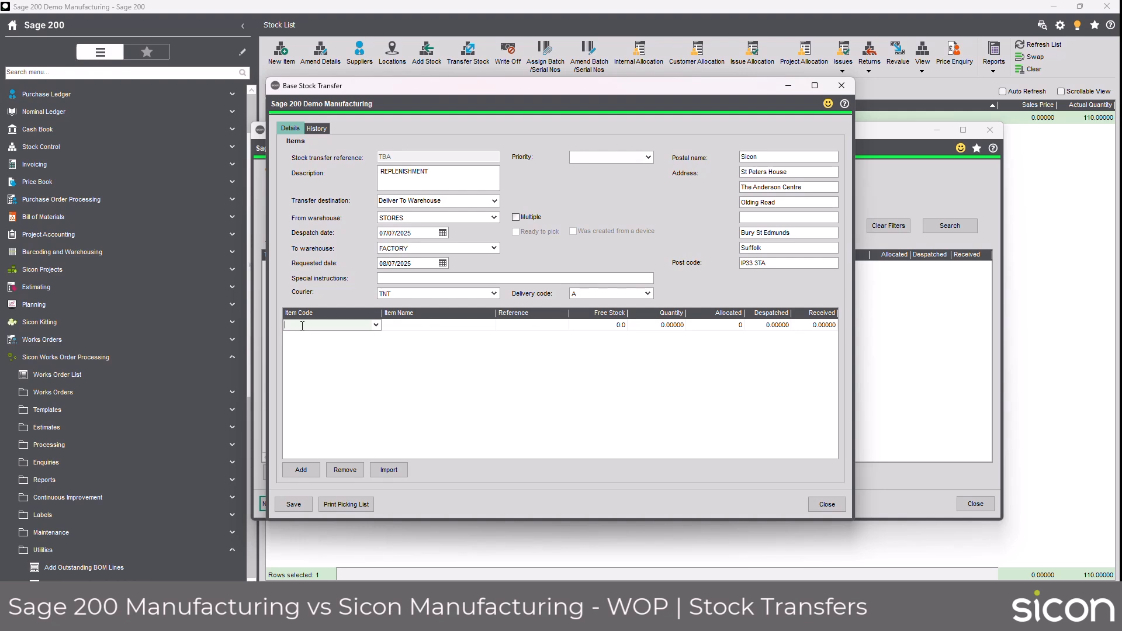
text(ACS_100)
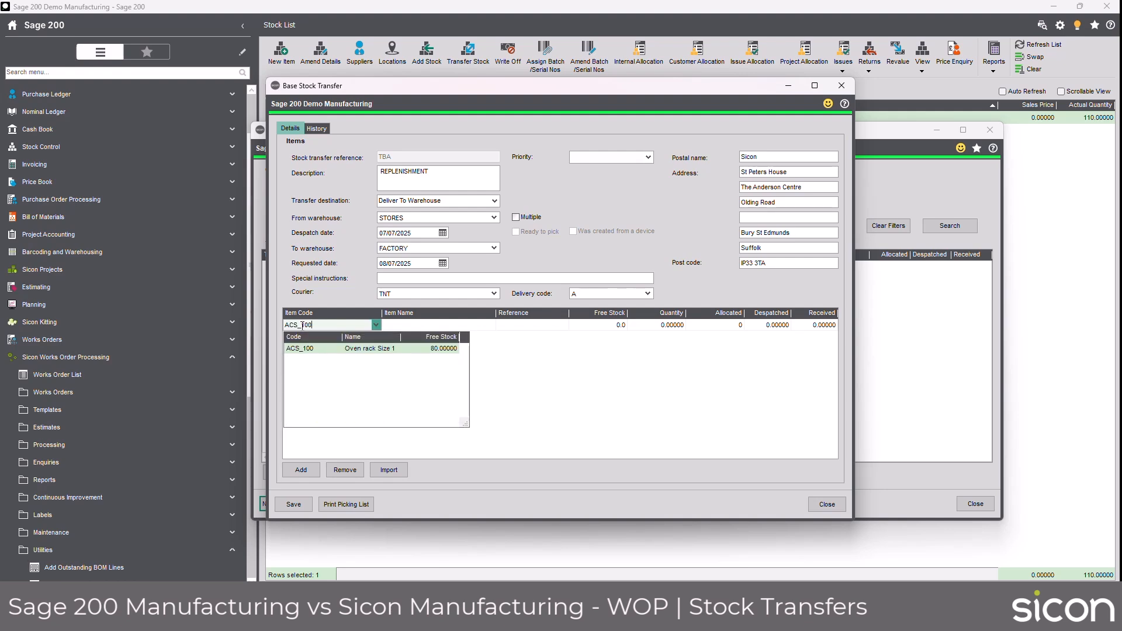
click(438, 349)
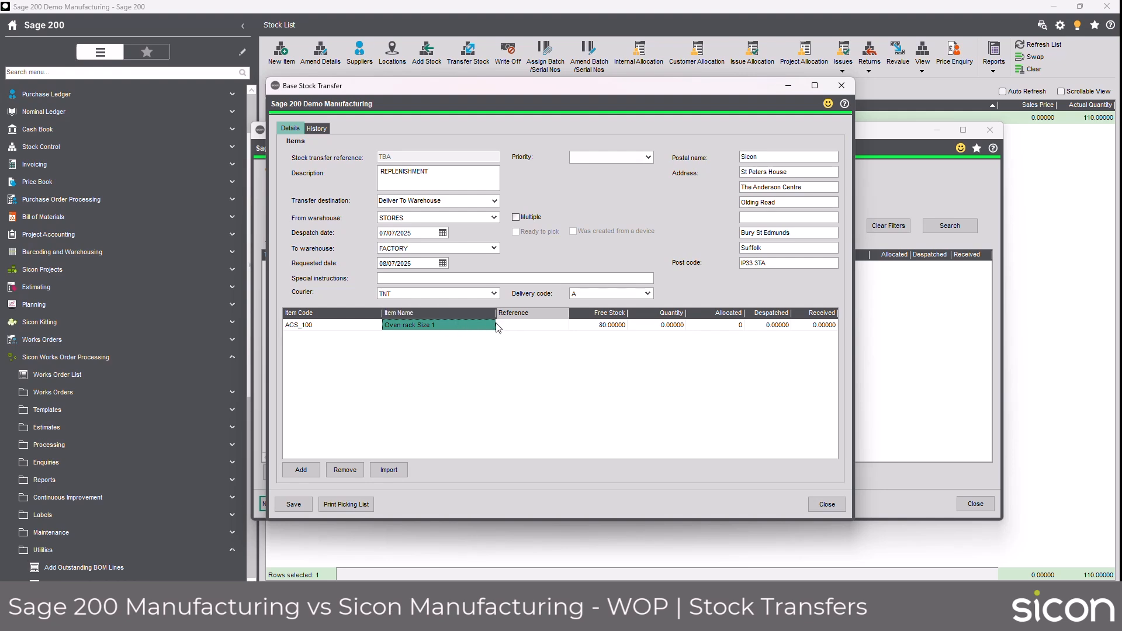
Give the ACS_100 transfer line the reference 123456 and a quantity of 15
click(502, 327)
text(1)
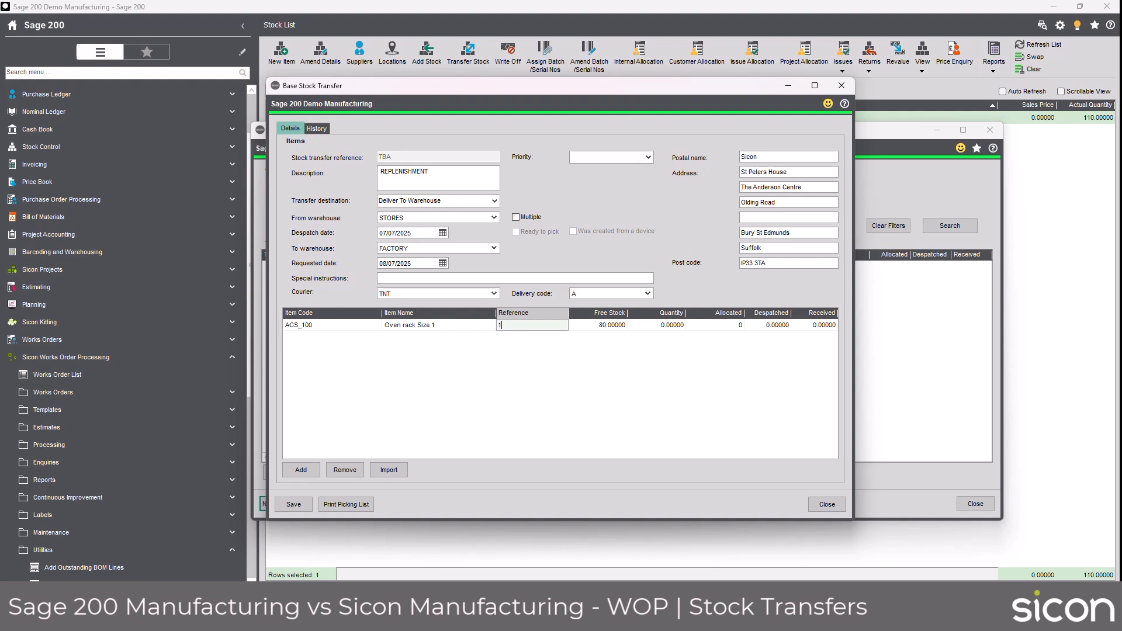
text(23456)
key(Tab)
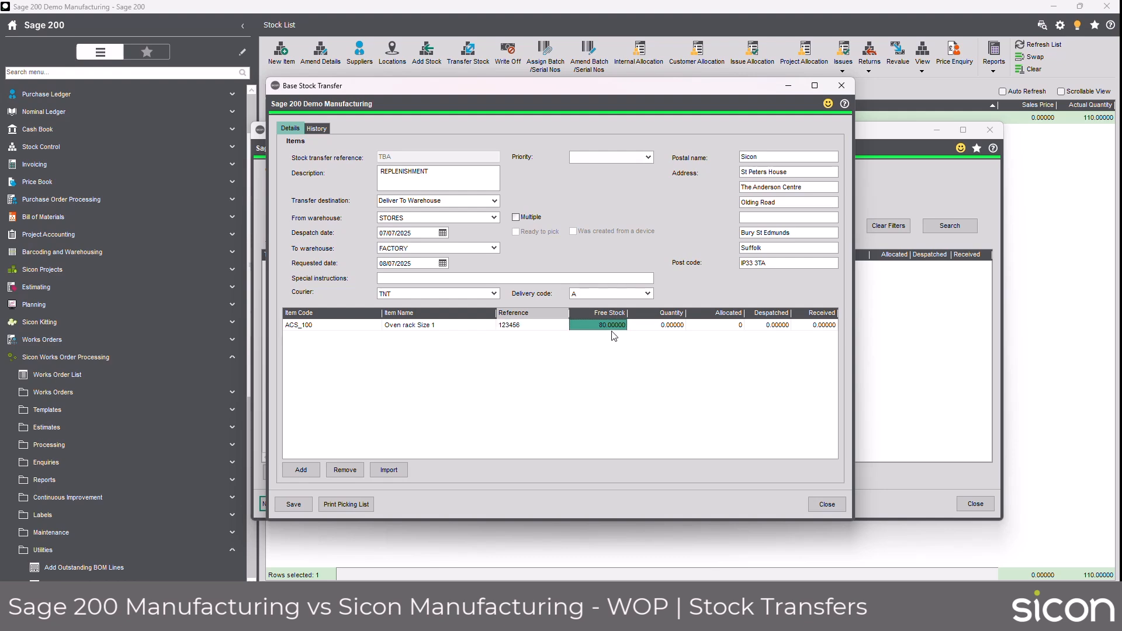
key(Tab)
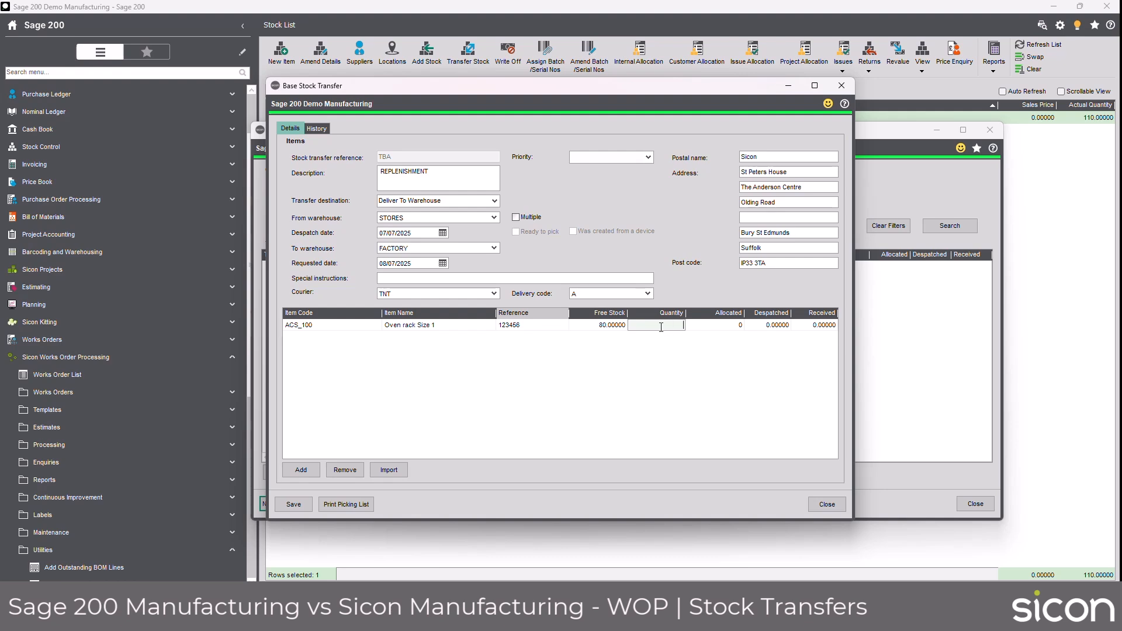
key(Tab)
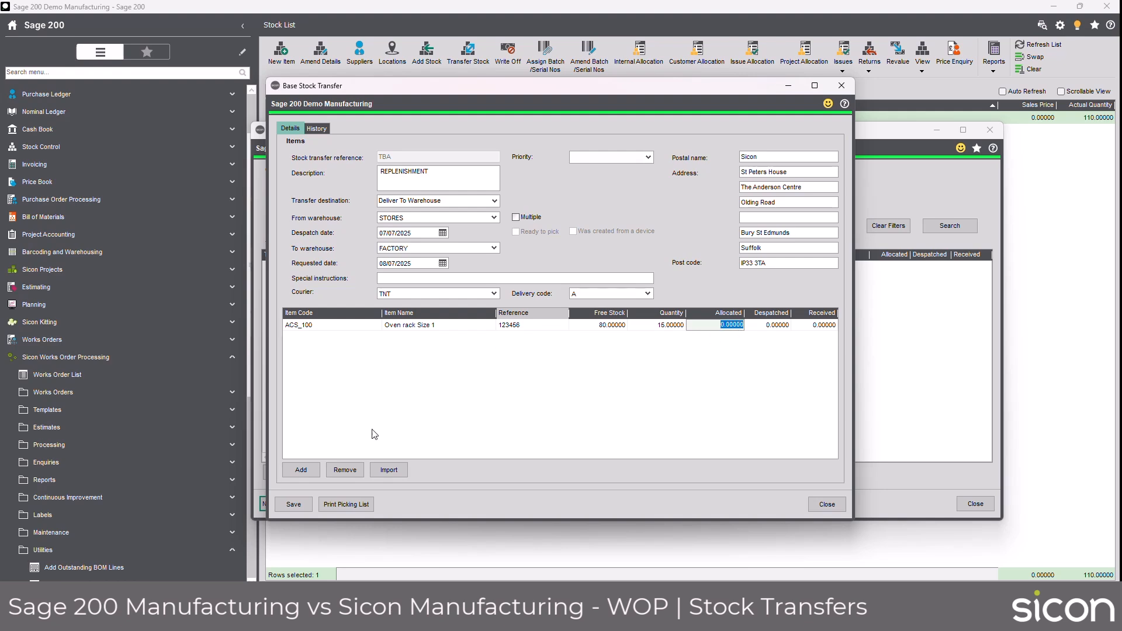
Add an item line for IF_600 with reference 98765 and quantity 35, and save the stock transfer
click(300, 471)
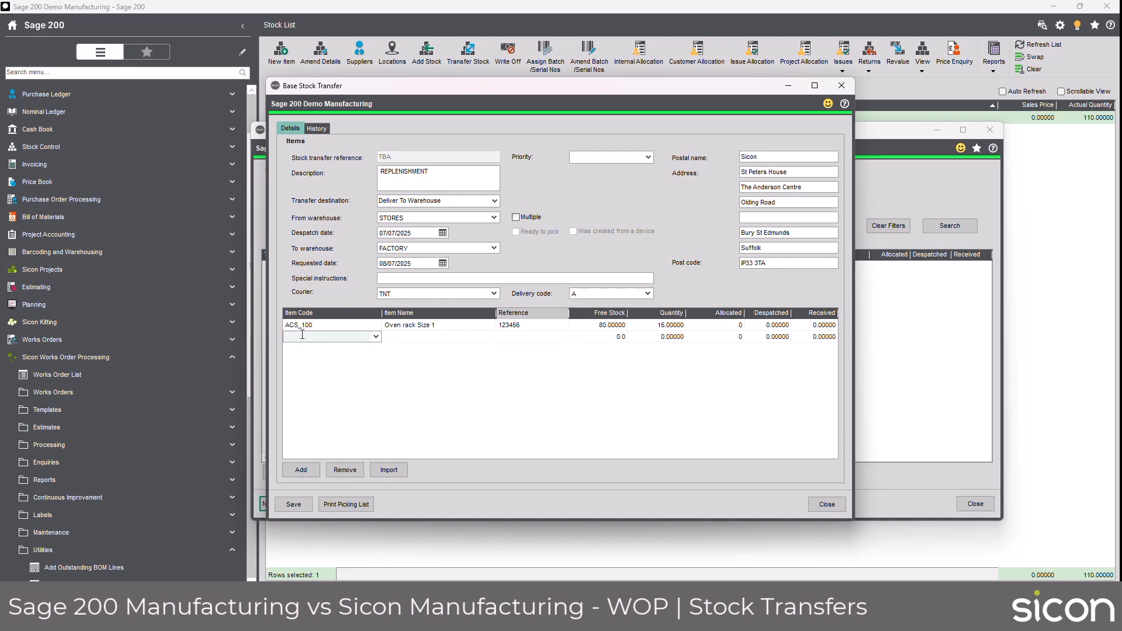
text(IF_)
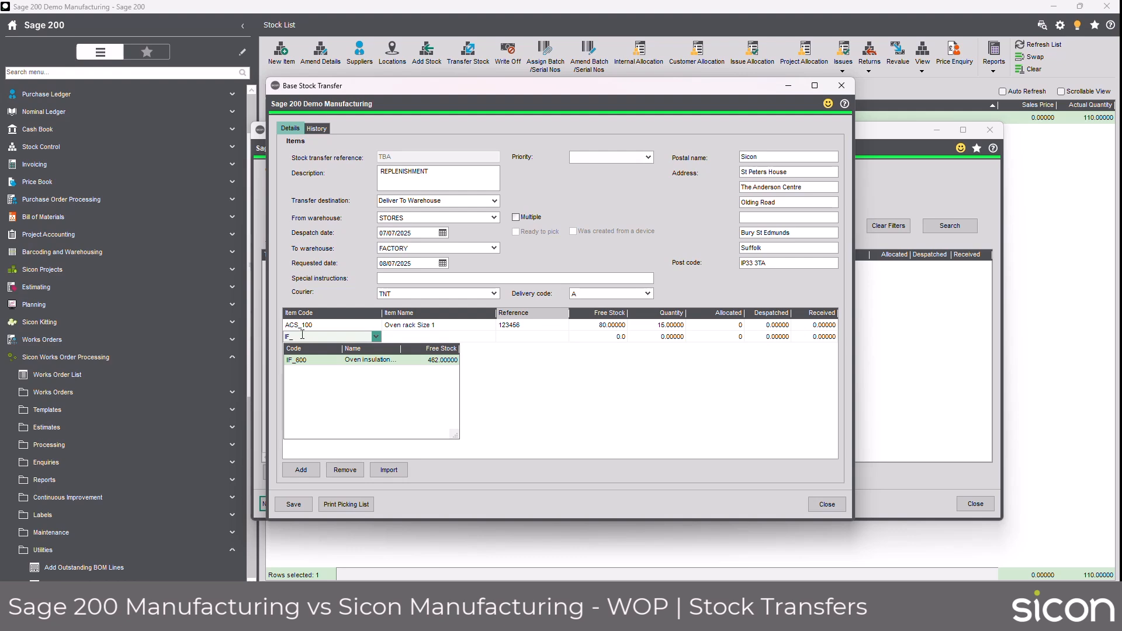
text(600)
key(Tab)
text(98765)
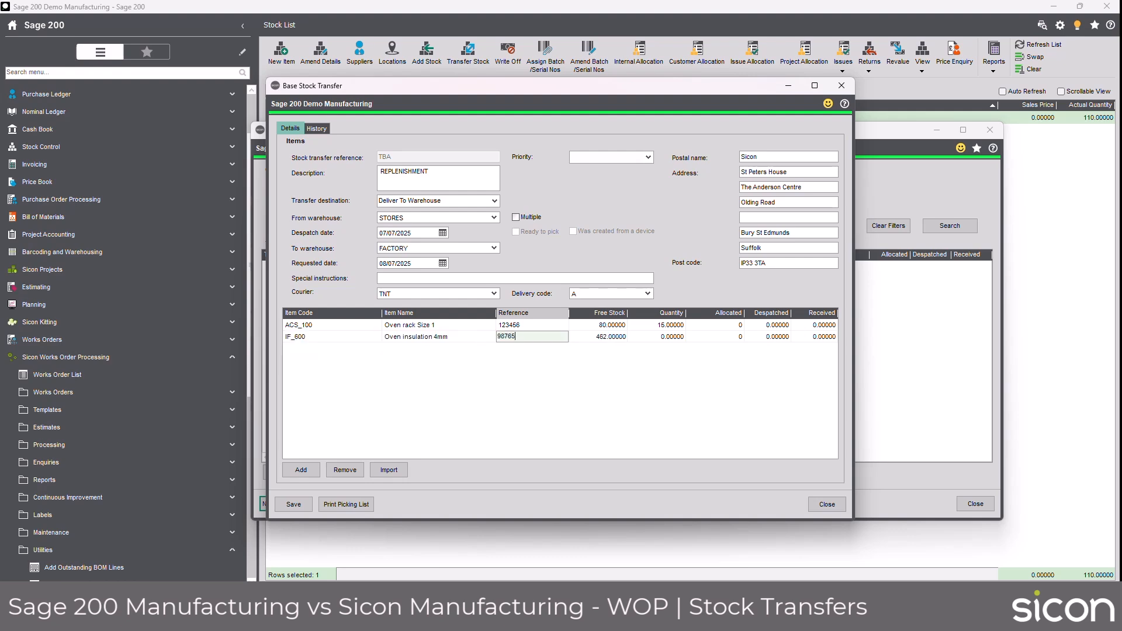
key(Tab)
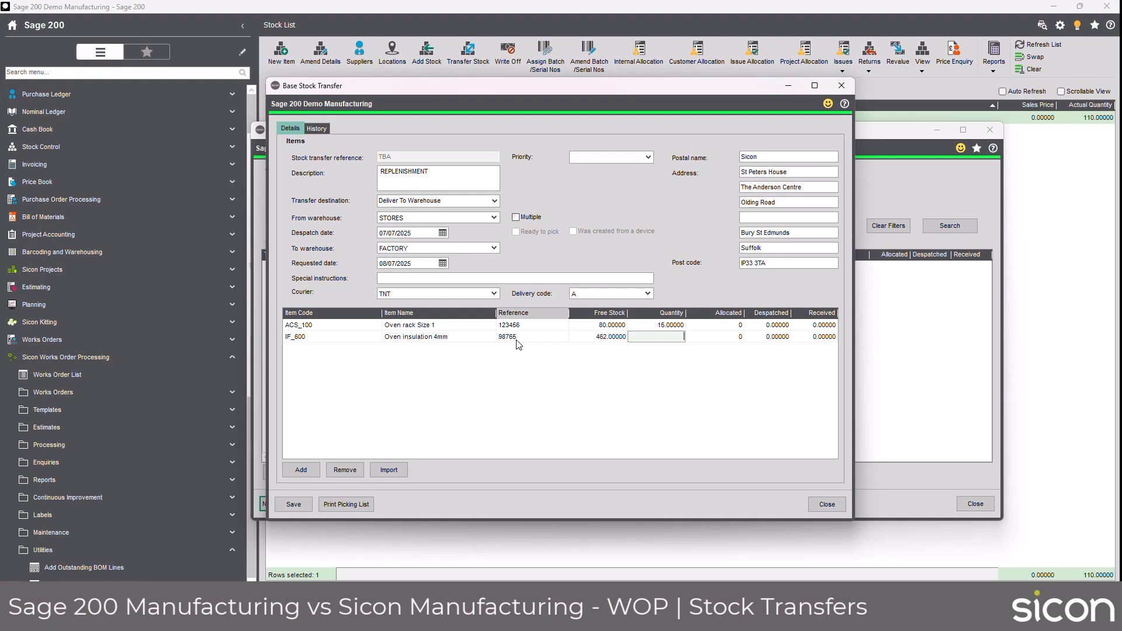
text(35)
key(Tab)
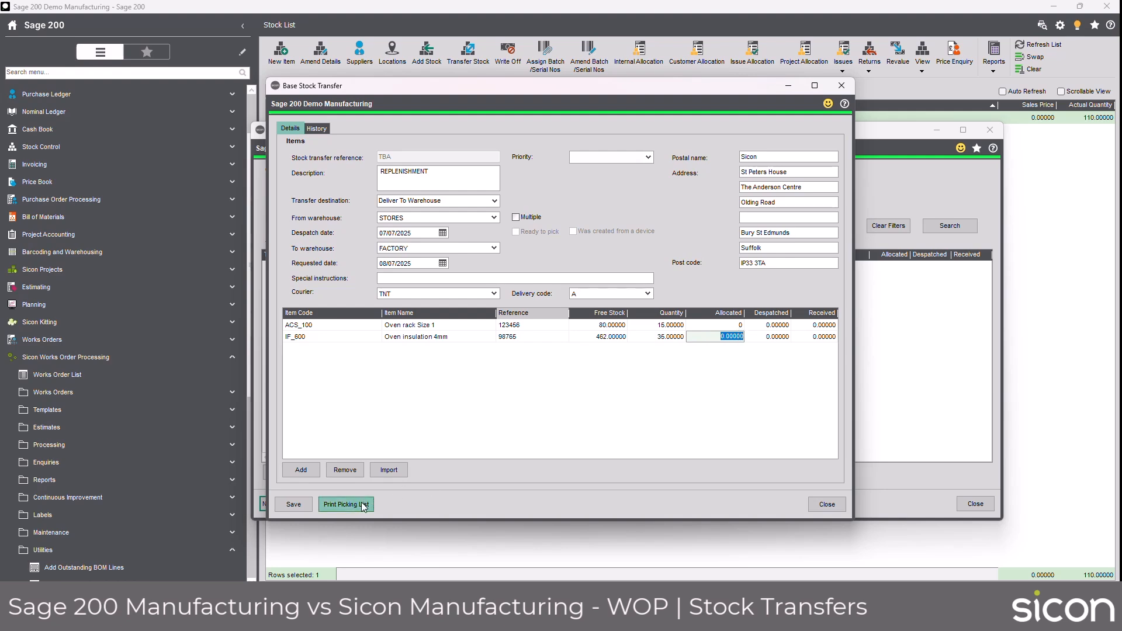
click(302, 507)
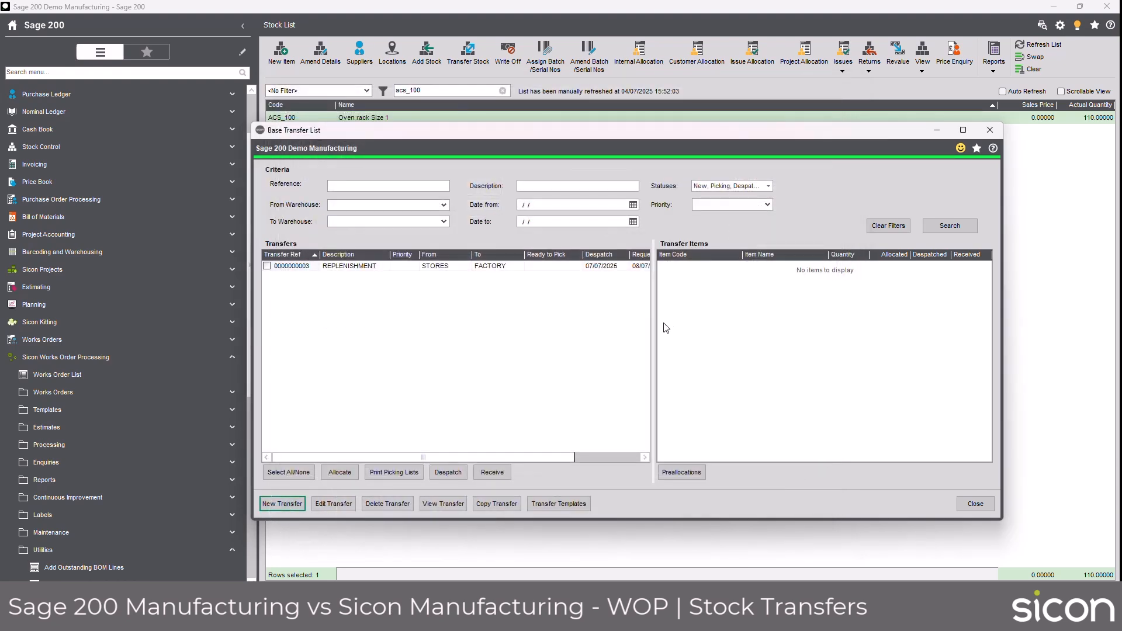
Check the REPLENISHMENT transfer's items and status, and allocate stock to the transfer
click(508, 269)
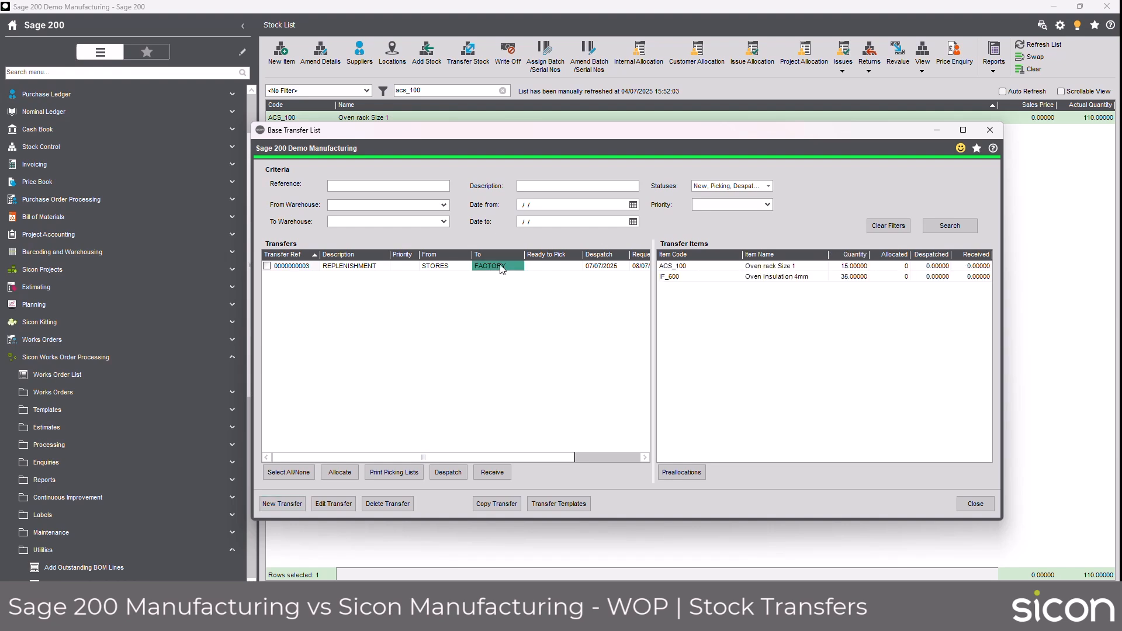
drag(554, 458, 635, 455)
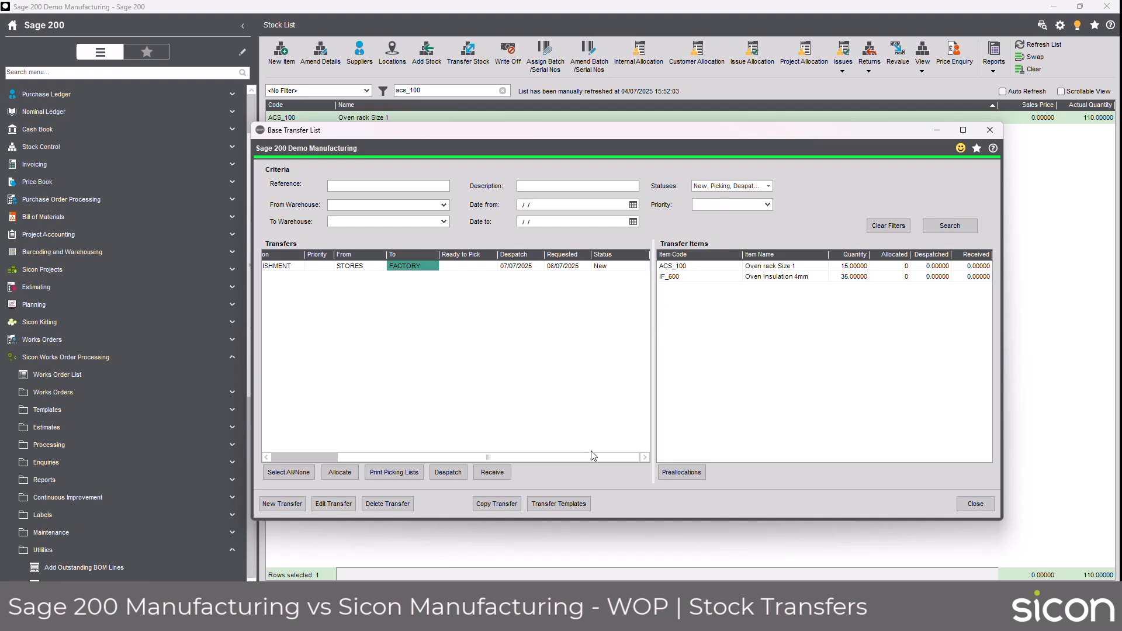
drag(590, 460, 526, 460)
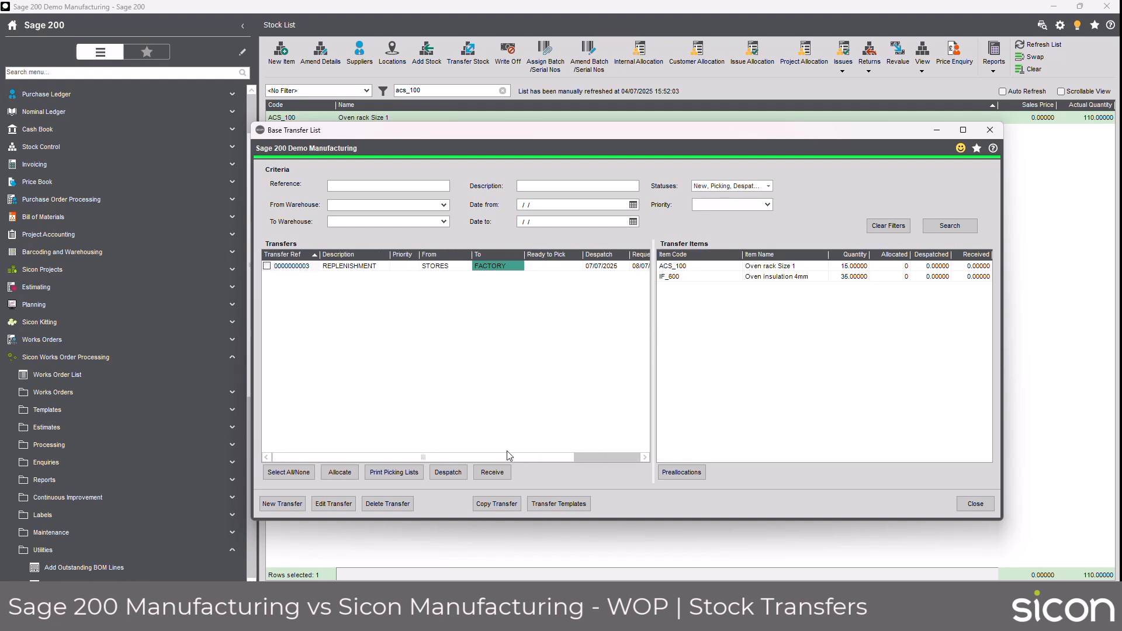
click(266, 266)
click(340, 473)
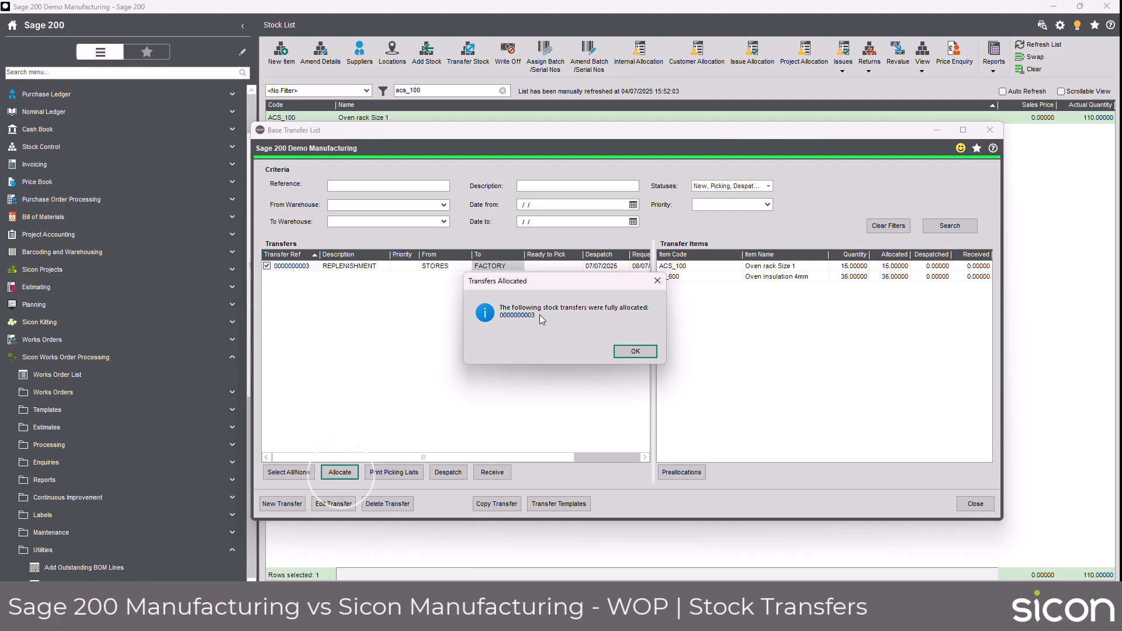
click(635, 351)
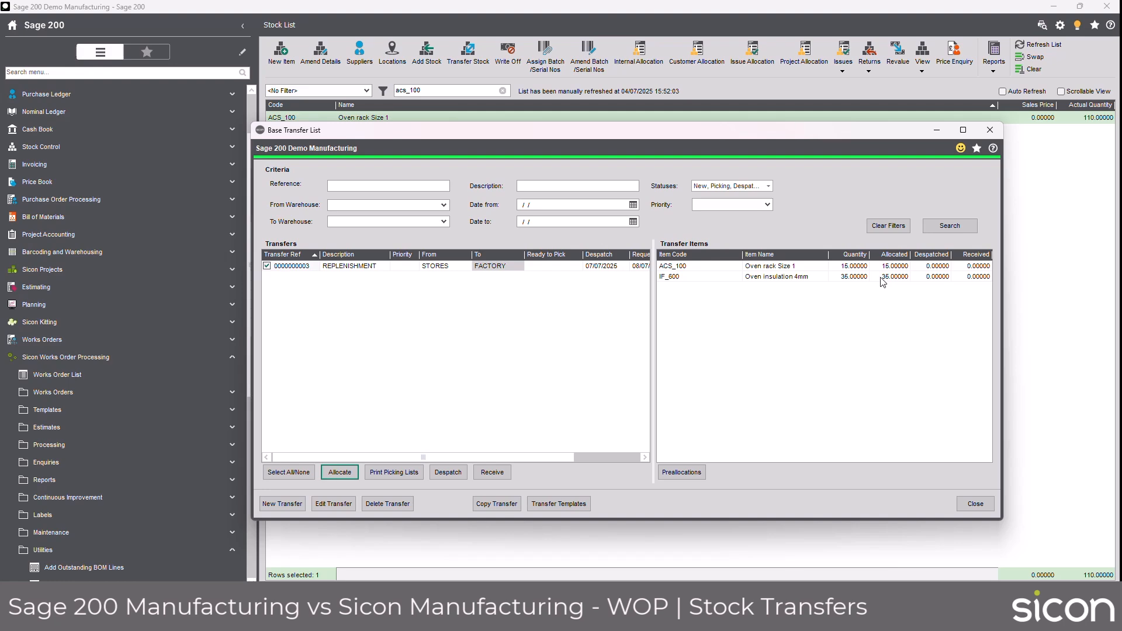
Print the REPLENISHMENT transfer's picking list and review the report down to the sign-off boxes
click(390, 473)
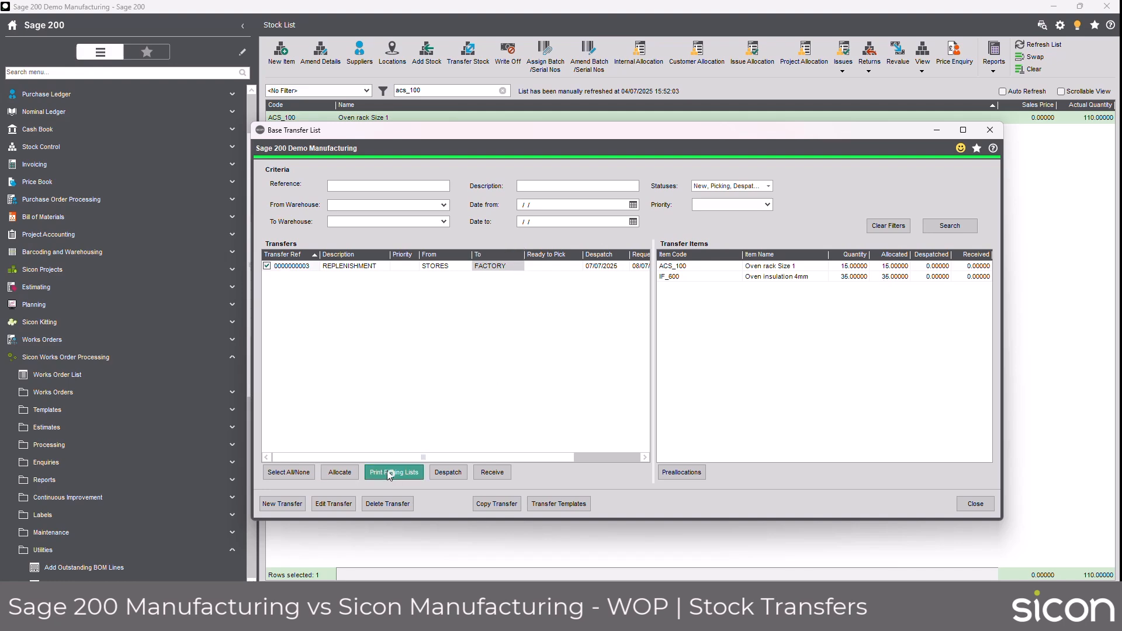
click(390, 473)
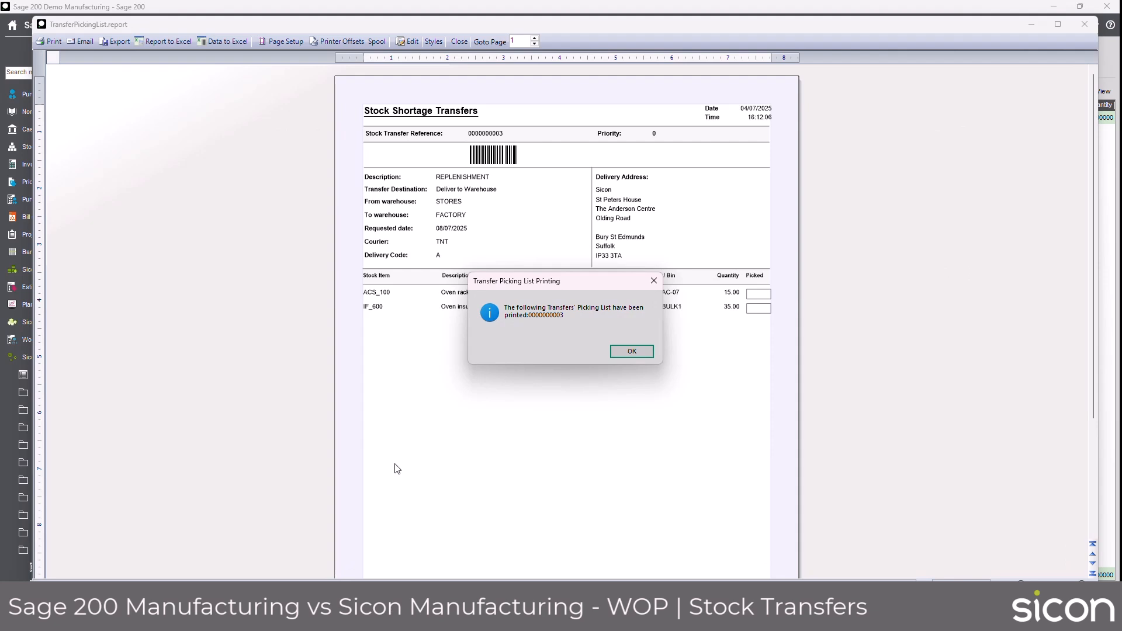
click(641, 352)
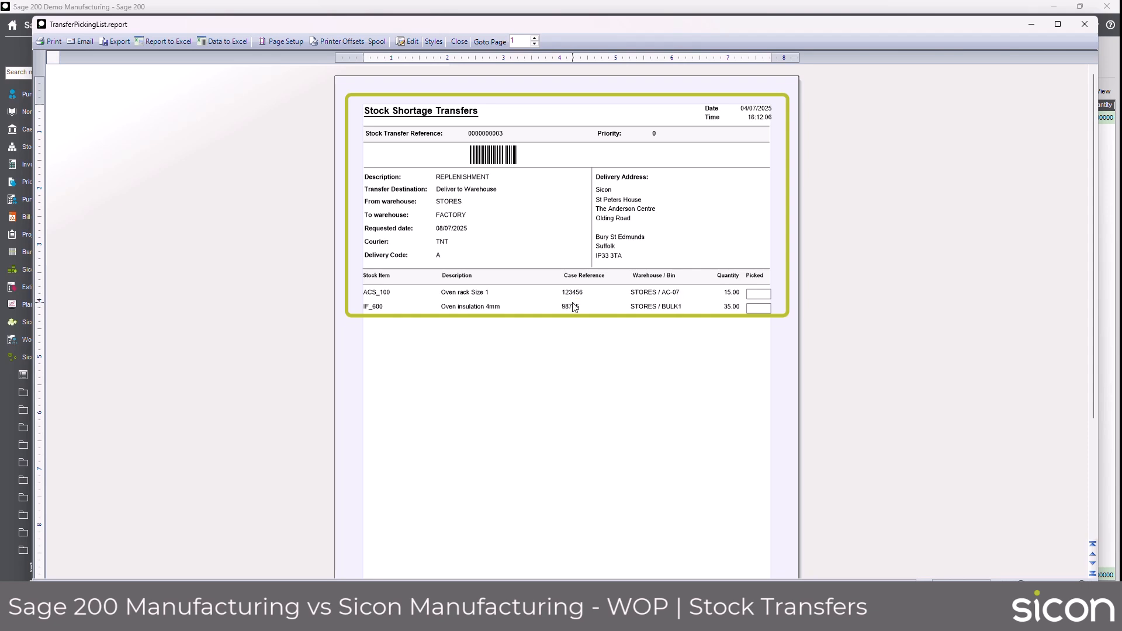
scroll(653, 336, down, 3)
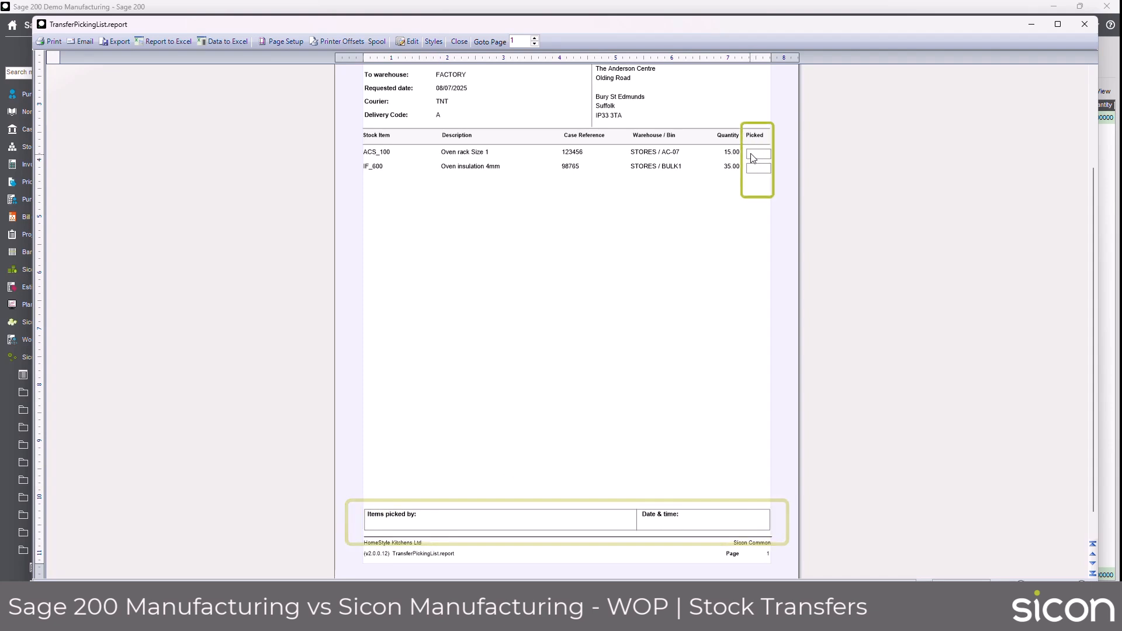
click(1084, 24)
Despatch the full quantities of ACS_100 and IF_600 on the REPLENISHMENT transfer, and review the despatch note and transfer status
drag(562, 450, 643, 461)
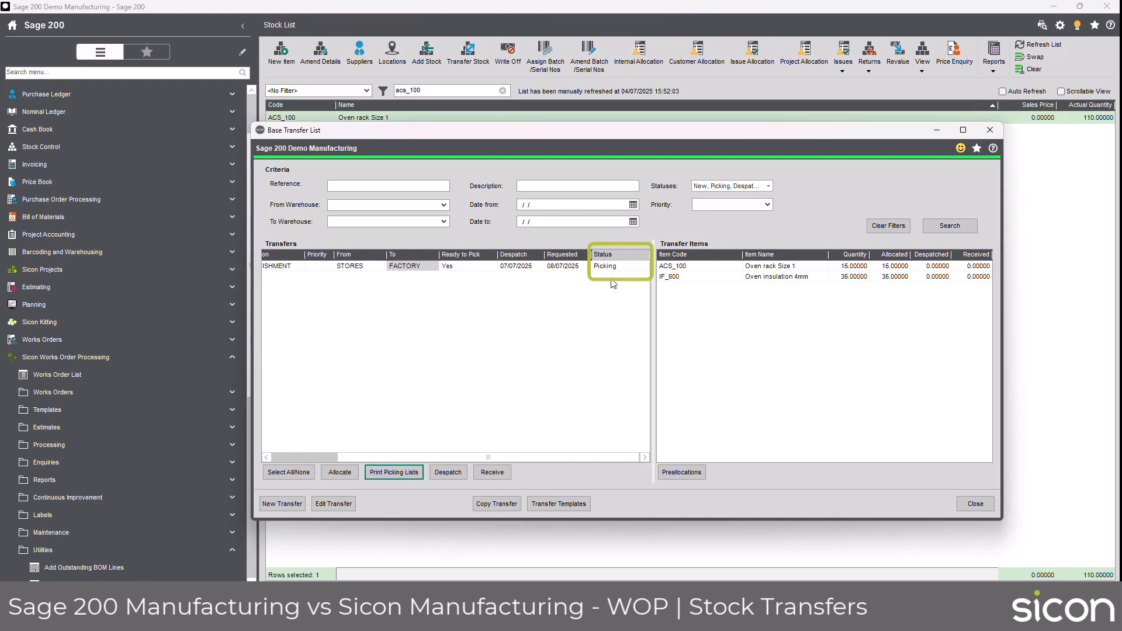
drag(488, 457, 356, 456)
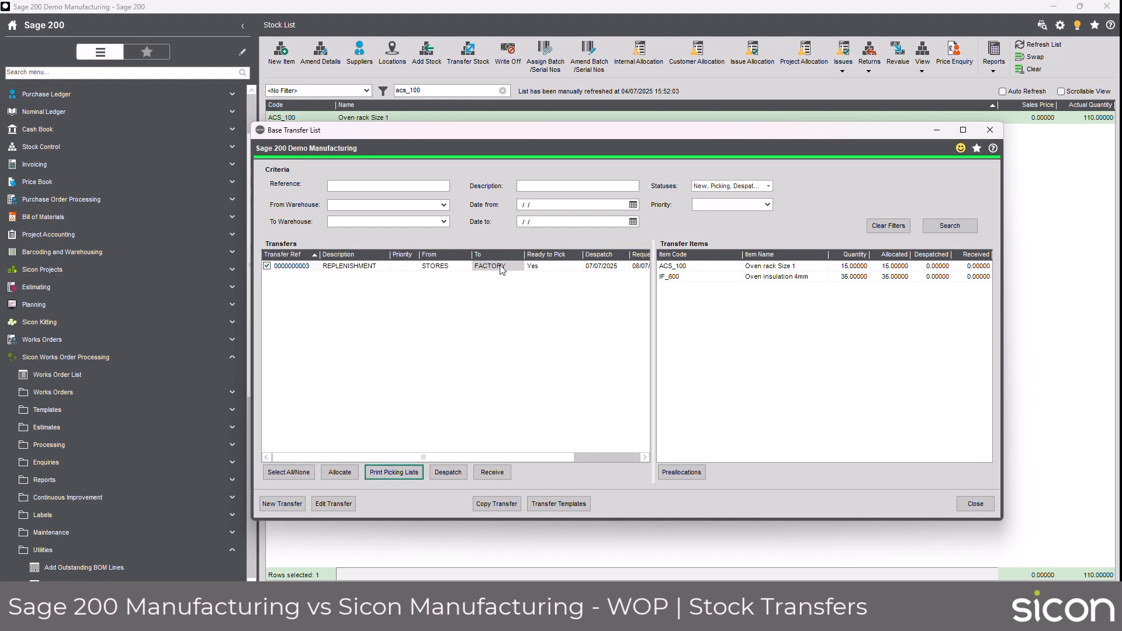
click(450, 473)
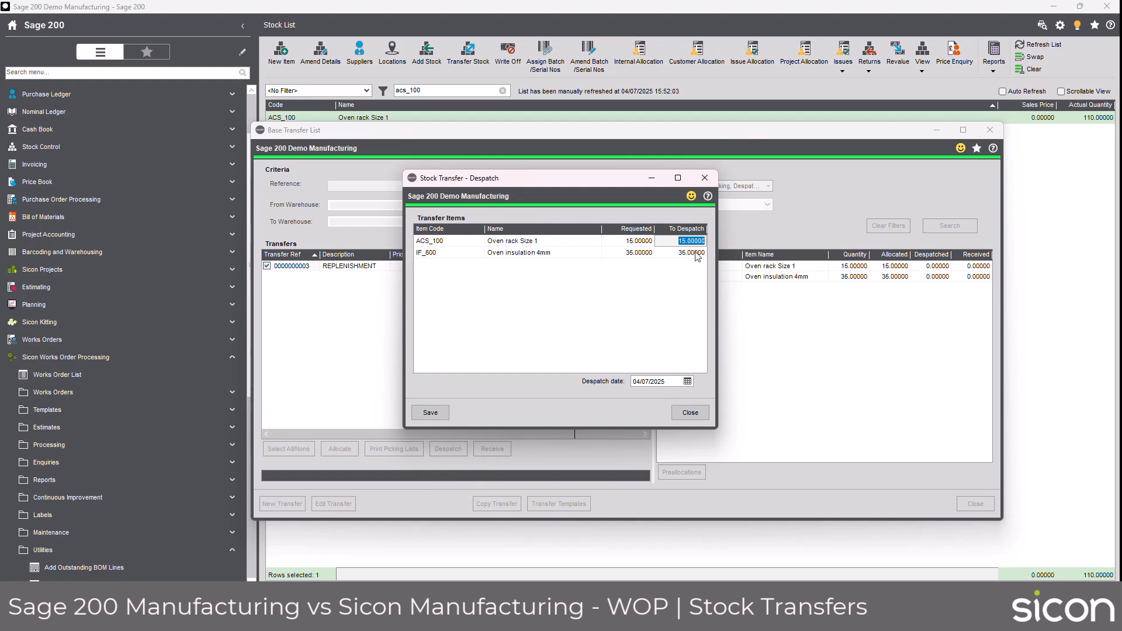
click(432, 414)
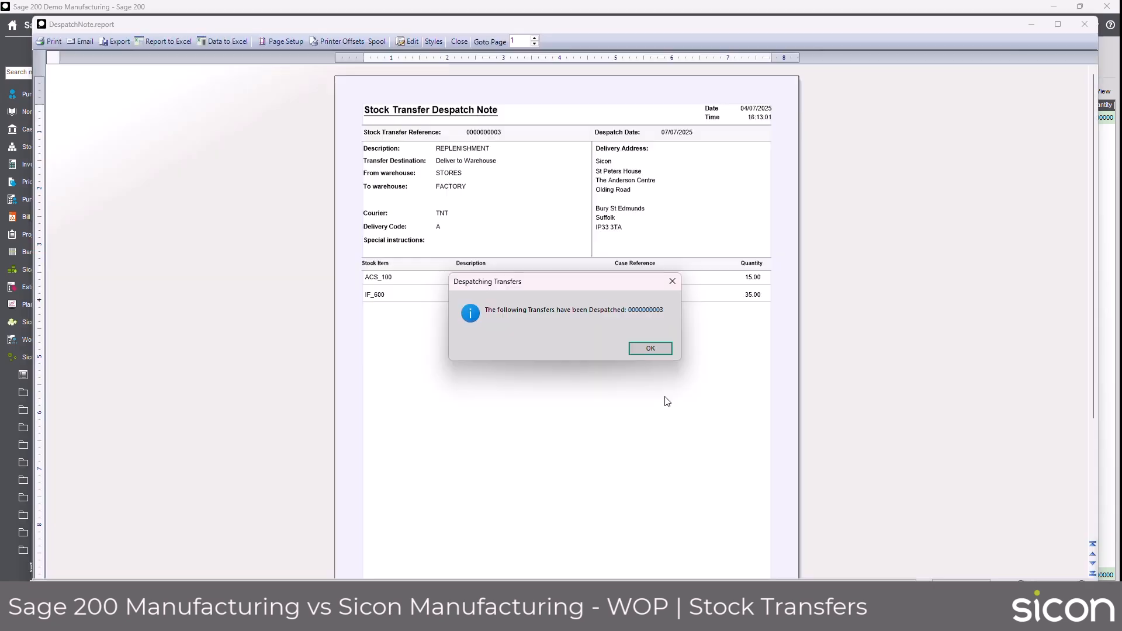
click(651, 350)
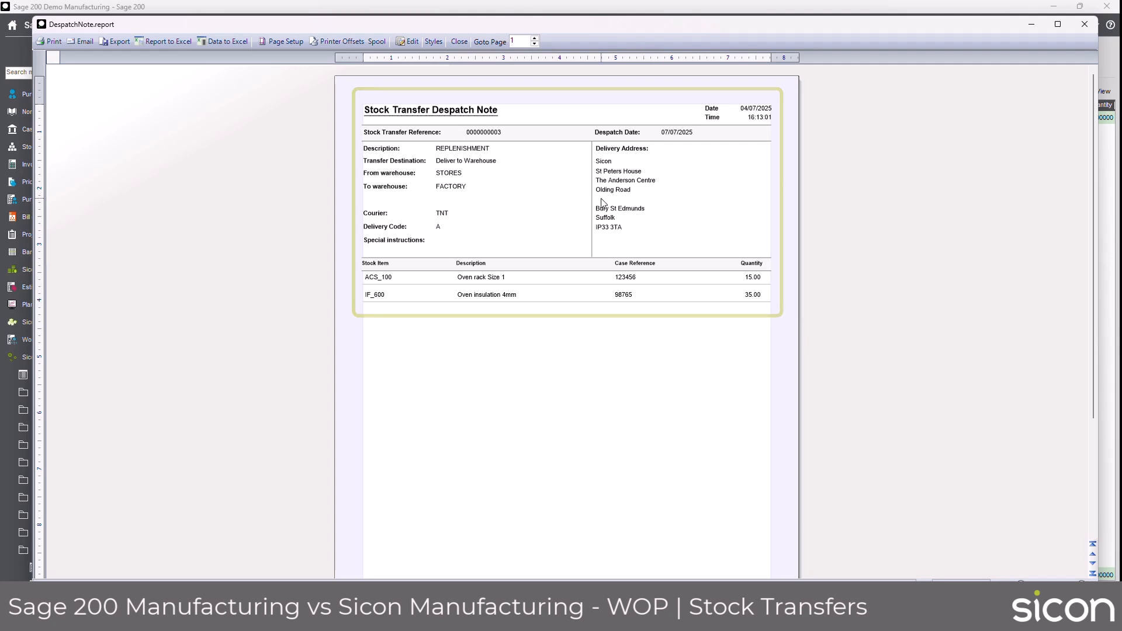
scroll(564, 283, down, 3)
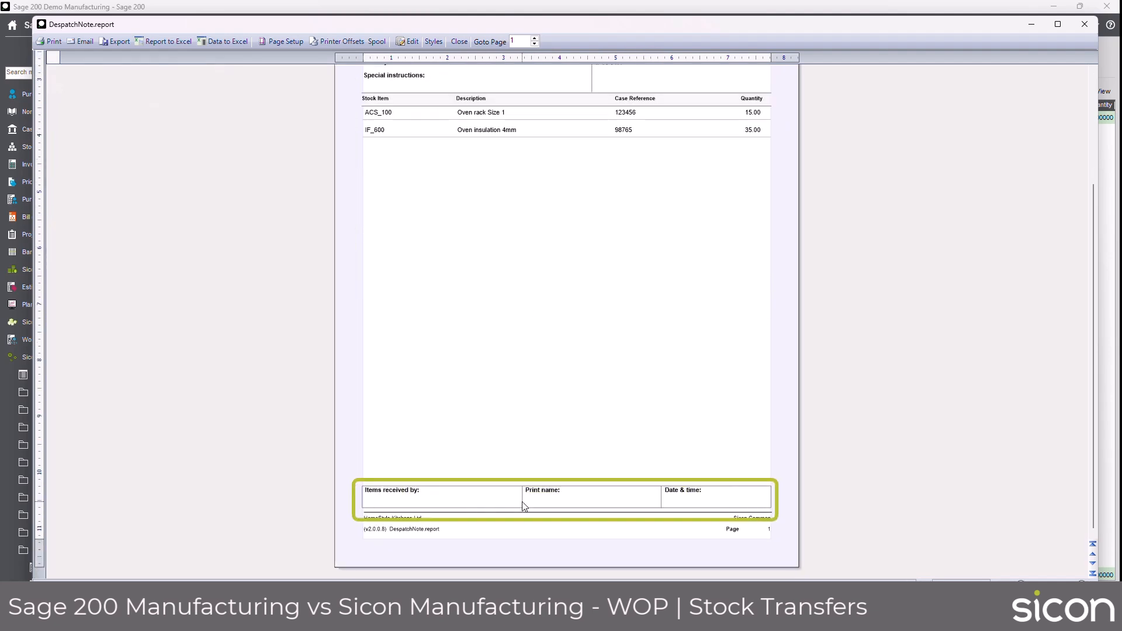
scroll(751, 346, up, 3)
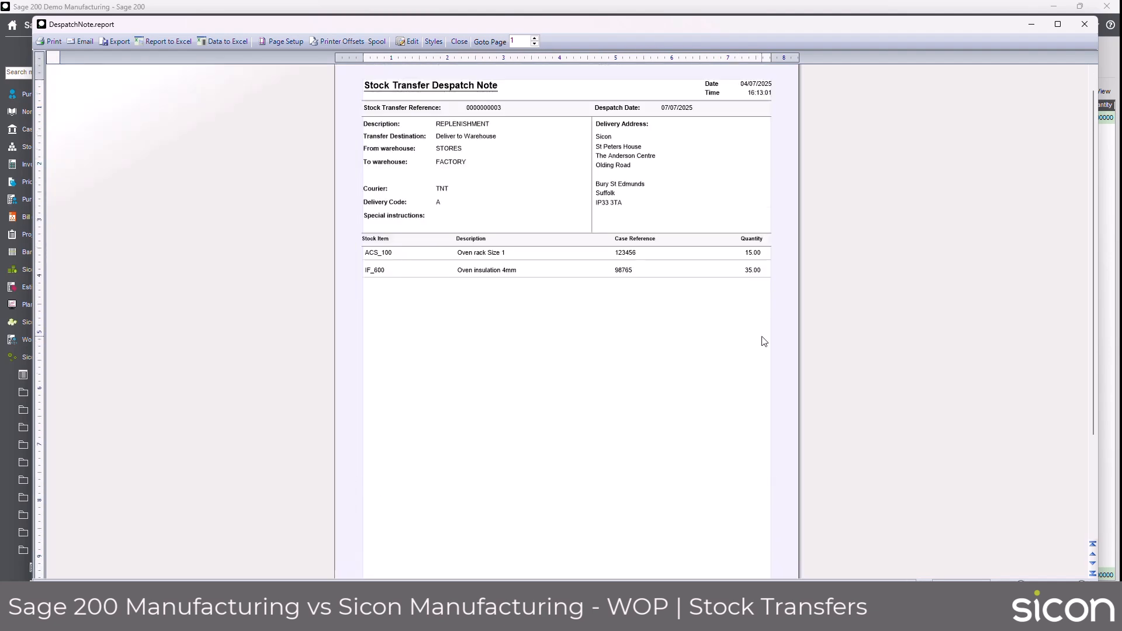
click(1088, 27)
click(563, 457)
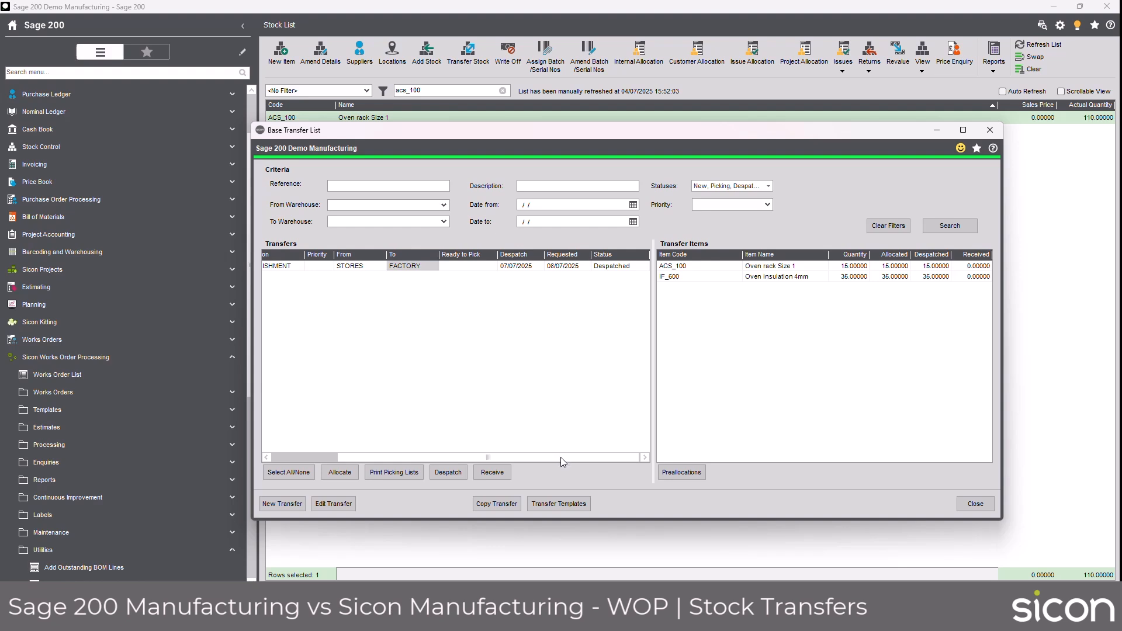
drag(560, 457, 470, 454)
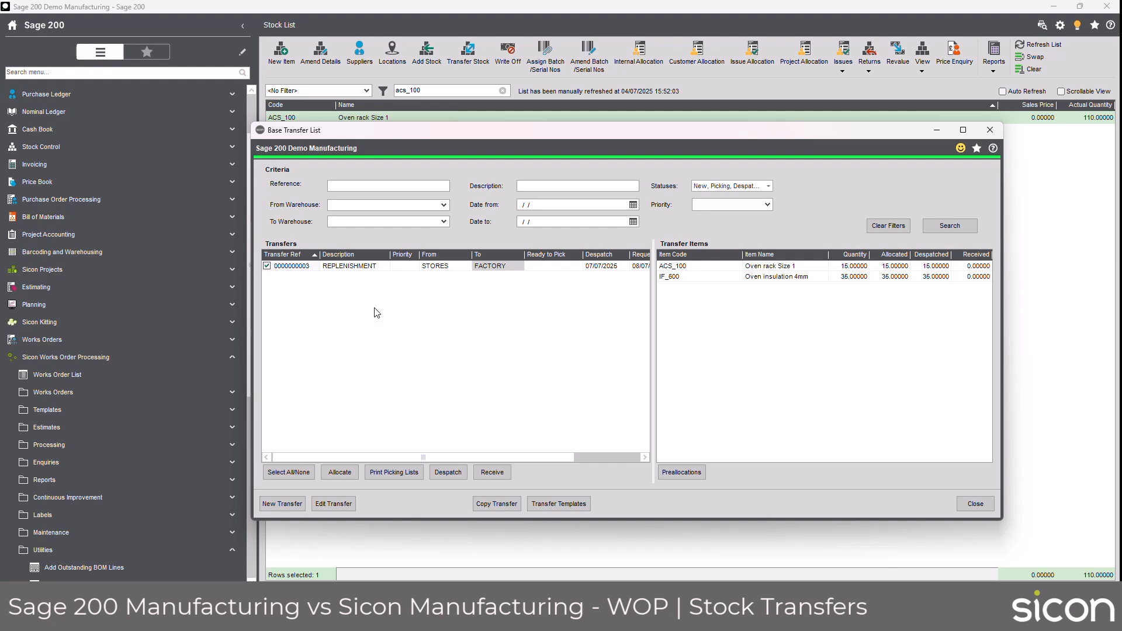
Examine the stock item balances of ACS_100, including the In Transit warehouse and its bins
click(493, 473)
drag(521, 137, 525, 166)
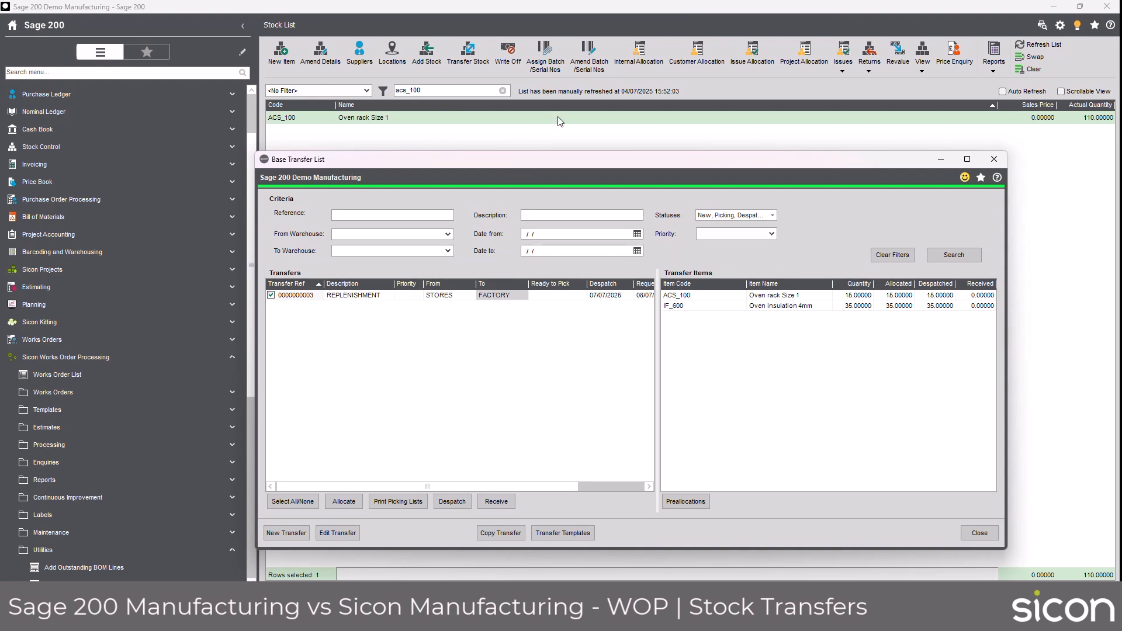
click(590, 134)
click(921, 72)
click(944, 137)
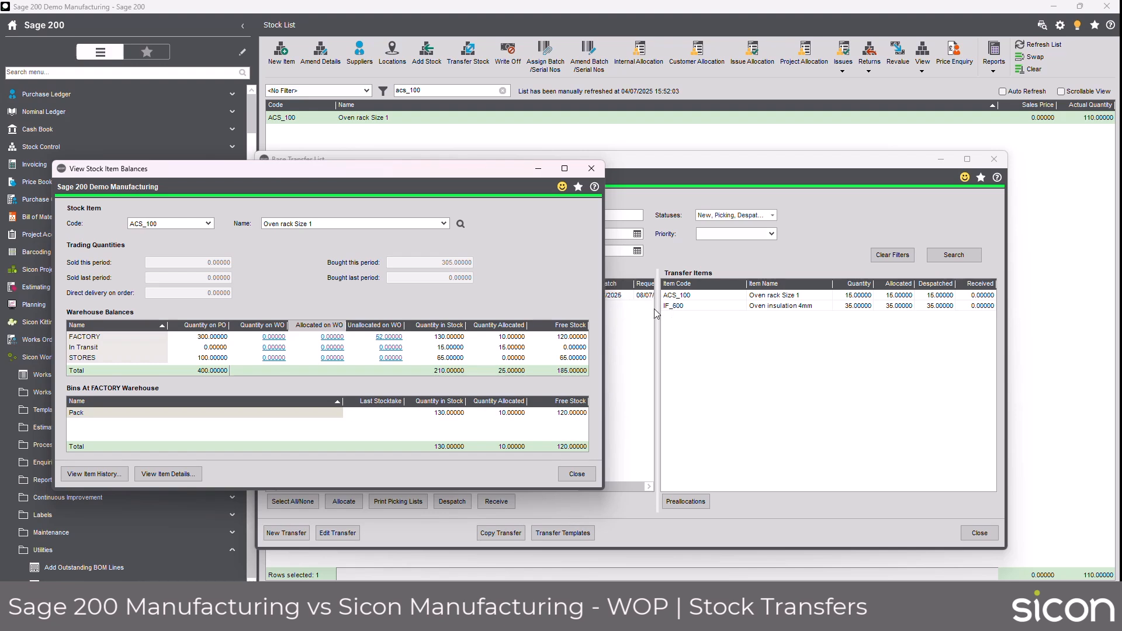
click(85, 348)
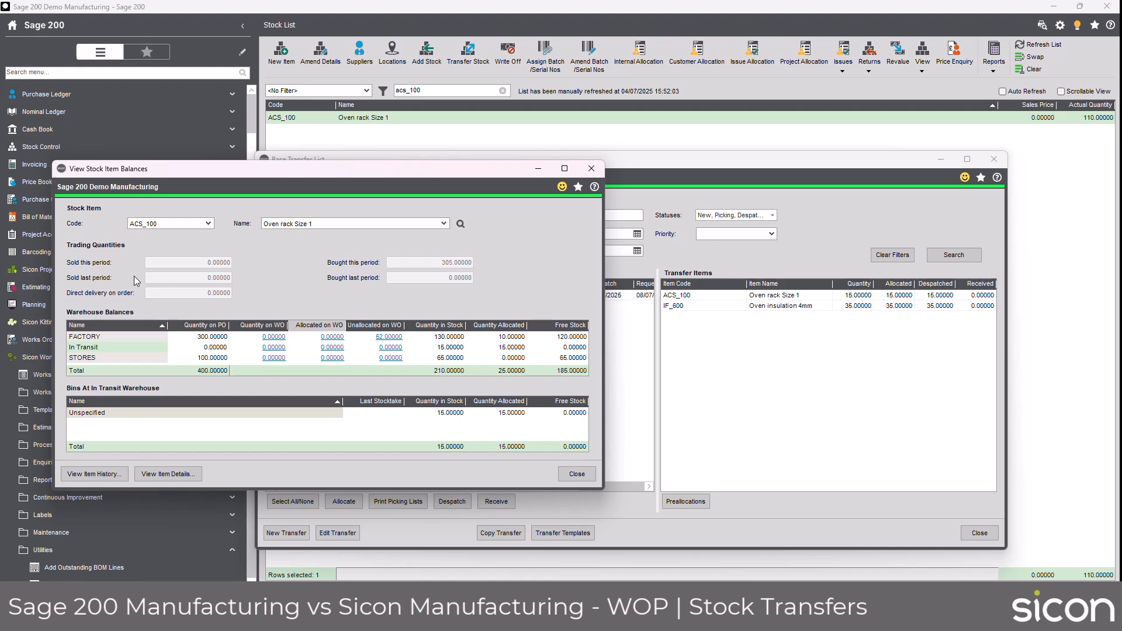
click(452, 351)
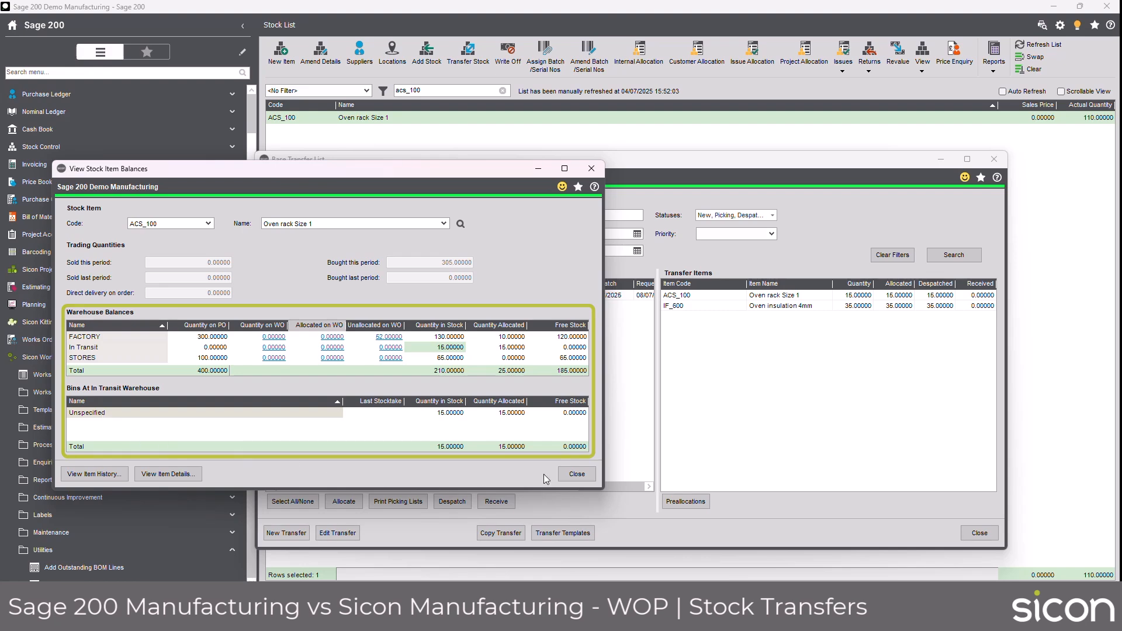
click(577, 473)
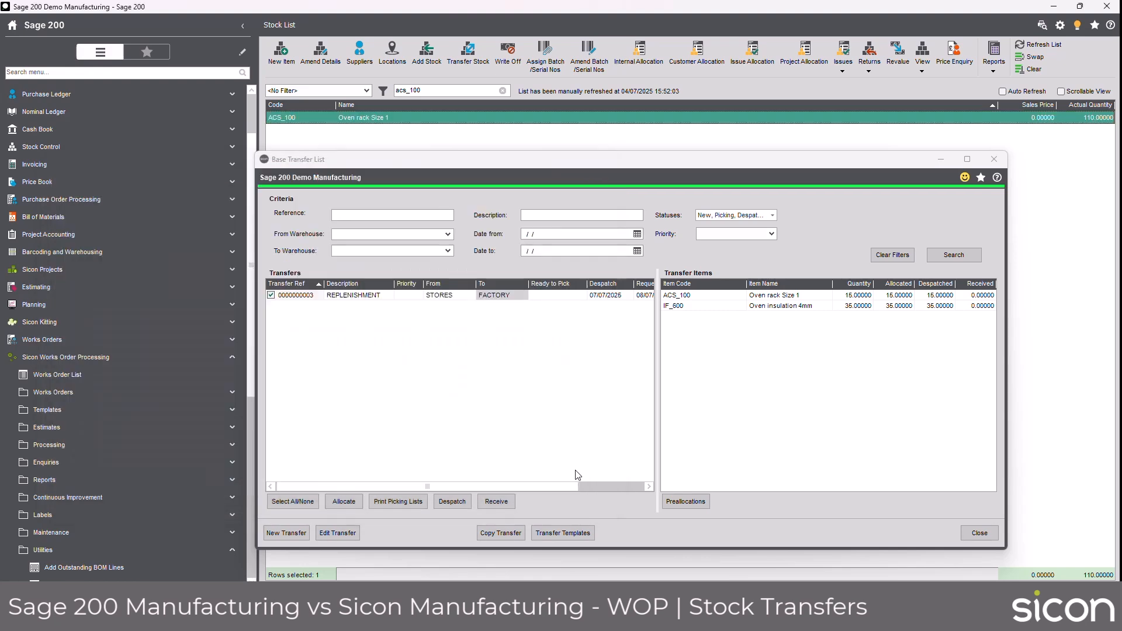
Receive the despatched REPLENISHMENT transfer into the FACTORY warehouse
click(496, 501)
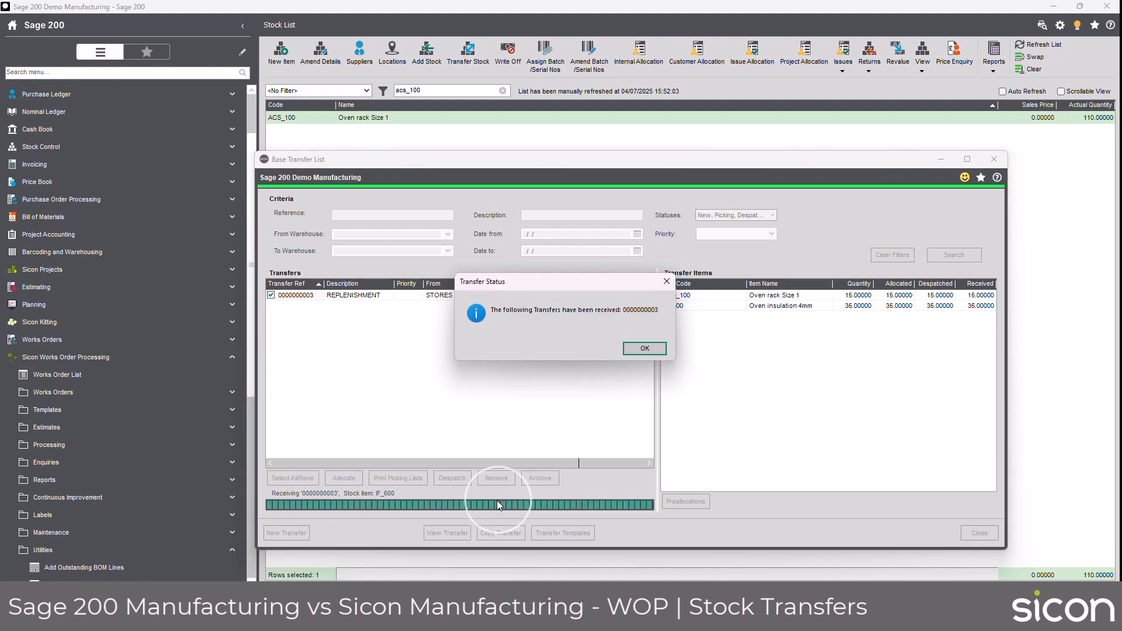
click(647, 350)
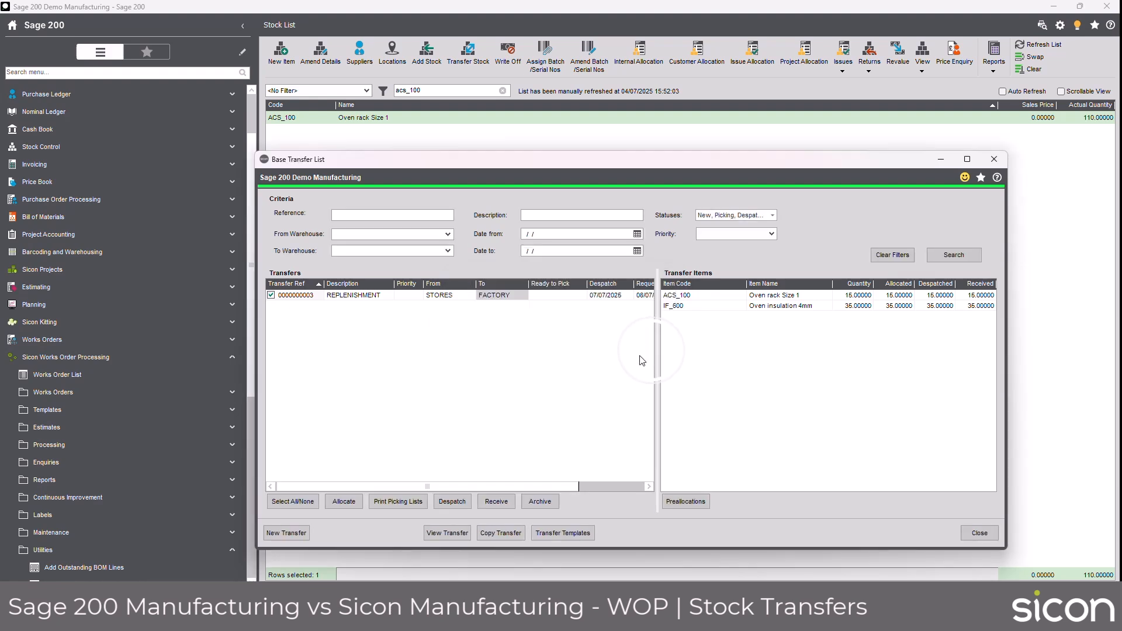
Check the REPLENISHMENT transfer's status and refresh the transfer list, then include Received transfers in the status filter and search again
drag(555, 488, 615, 489)
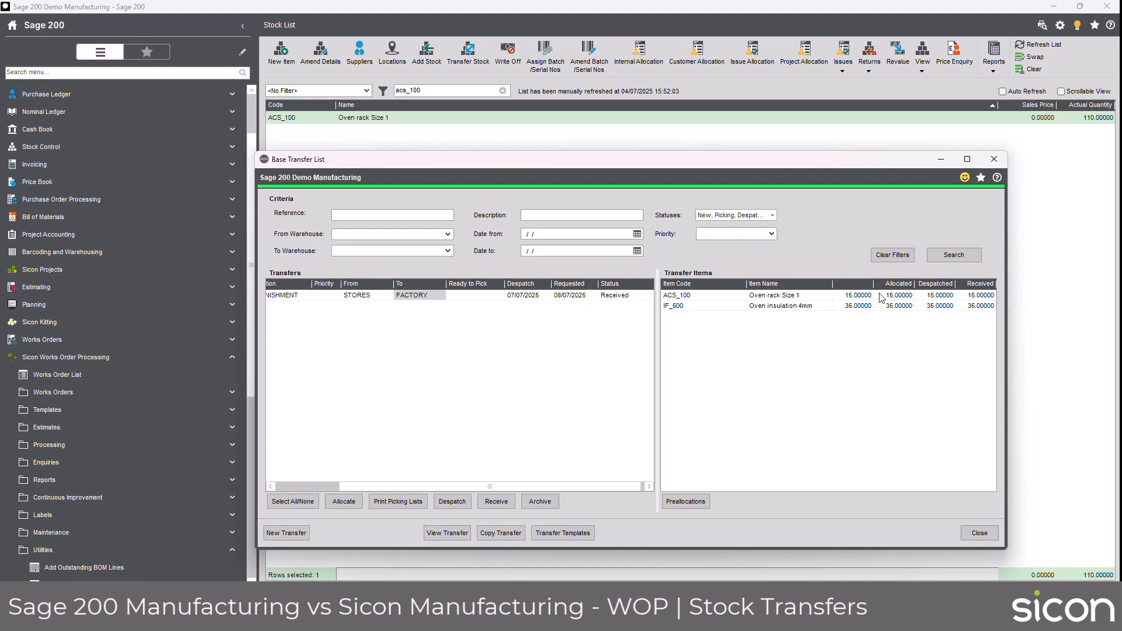
click(965, 256)
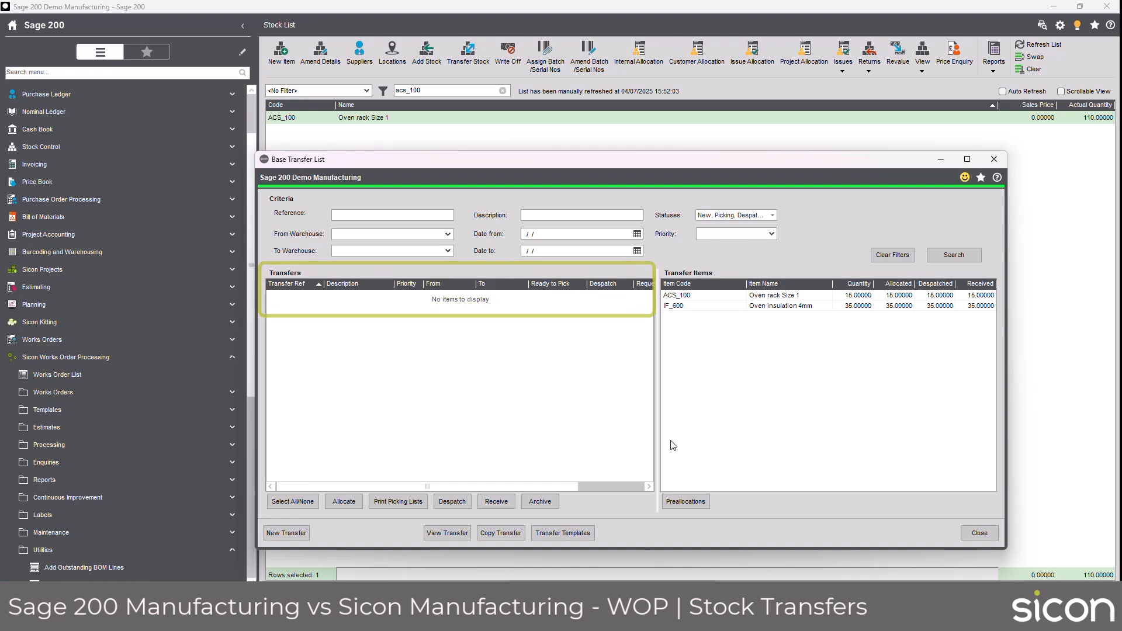
click(773, 215)
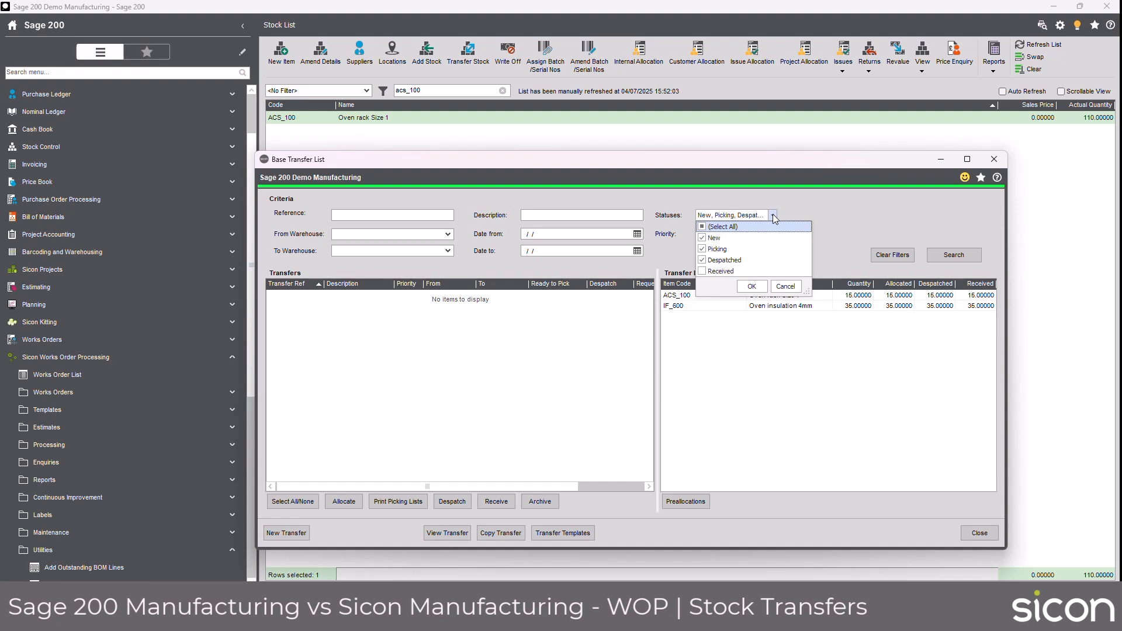
click(704, 273)
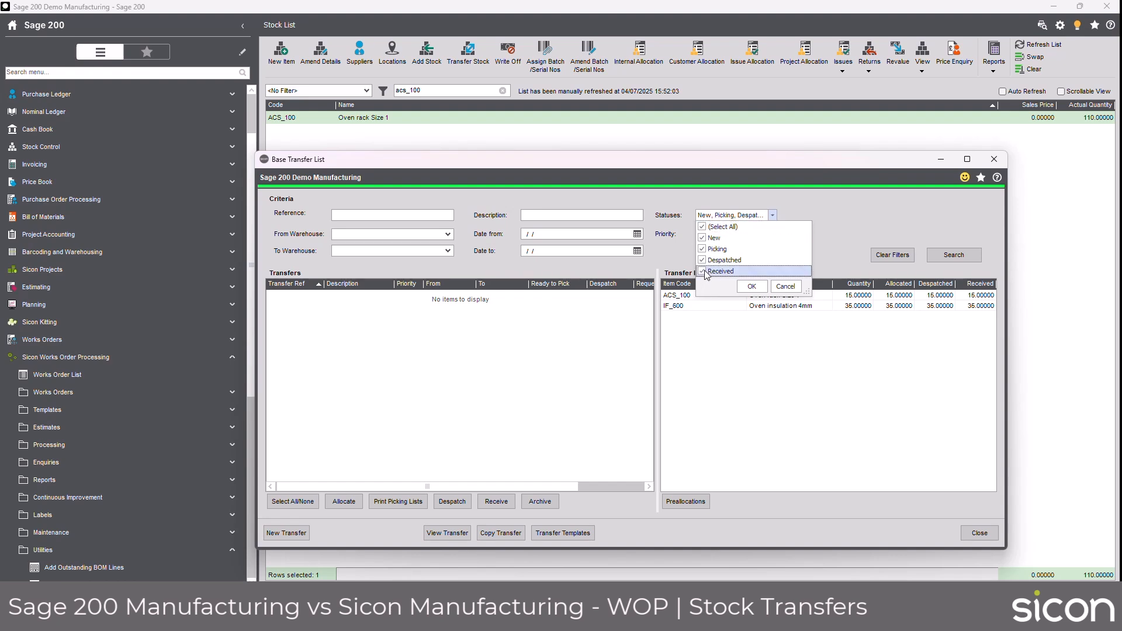
click(751, 286)
click(958, 257)
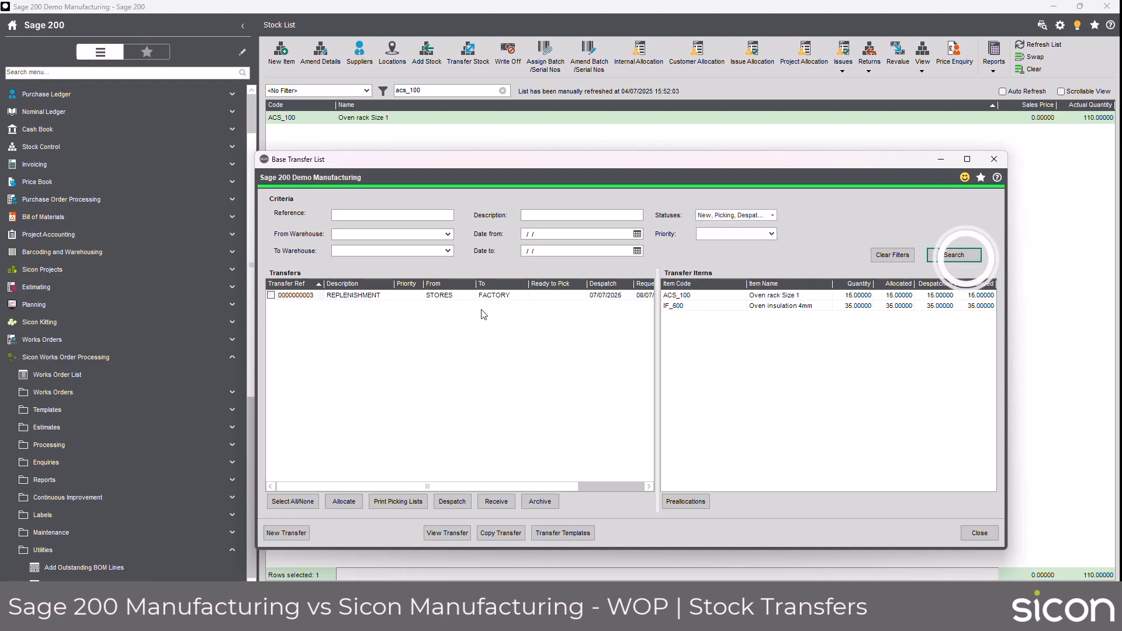
Review the received REPLENISHMENT transfer's details and item quantities, and close the transfer list
click(492, 299)
click(596, 487)
drag(596, 491, 417, 483)
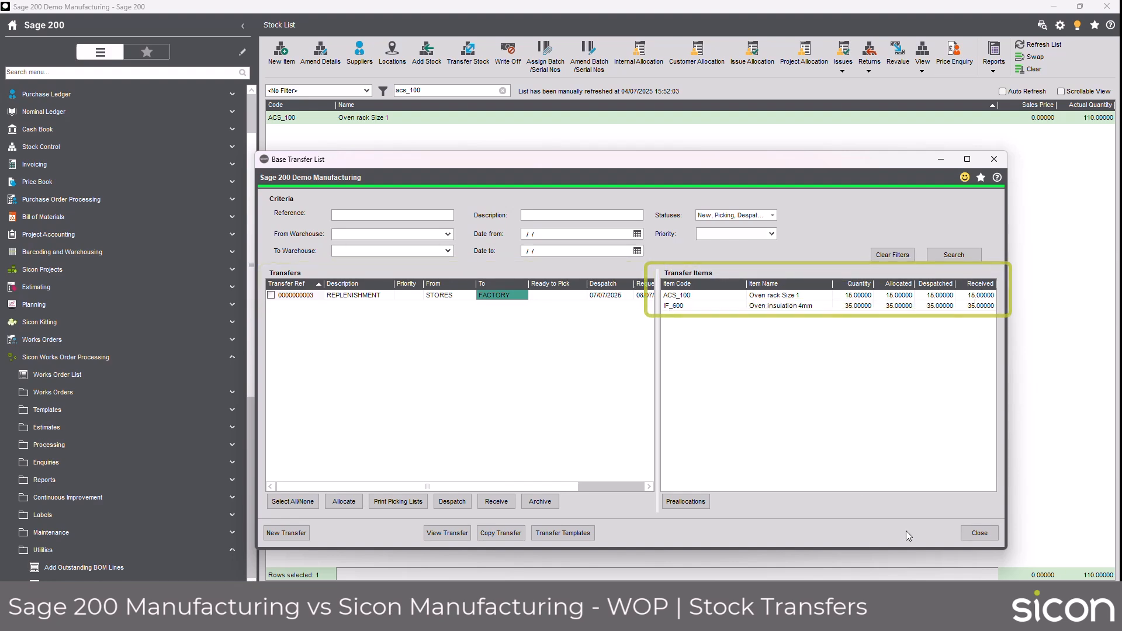
click(980, 533)
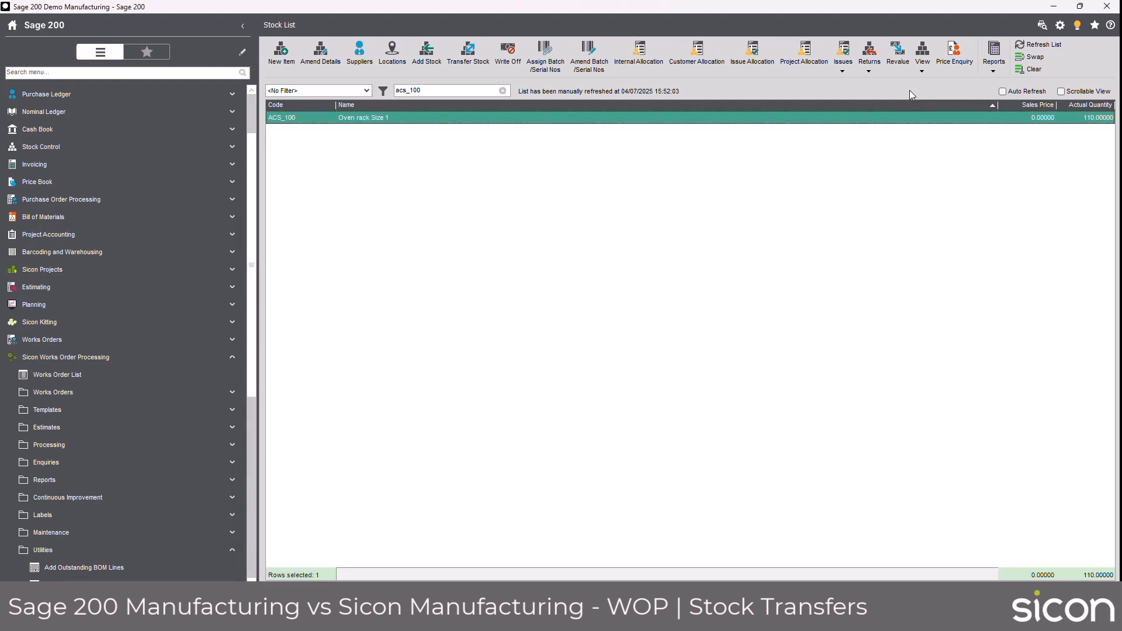
Examine the warehouse balances of ACS_100, including the bins at the In Transit warehouse, and close the balances
click(920, 71)
click(939, 136)
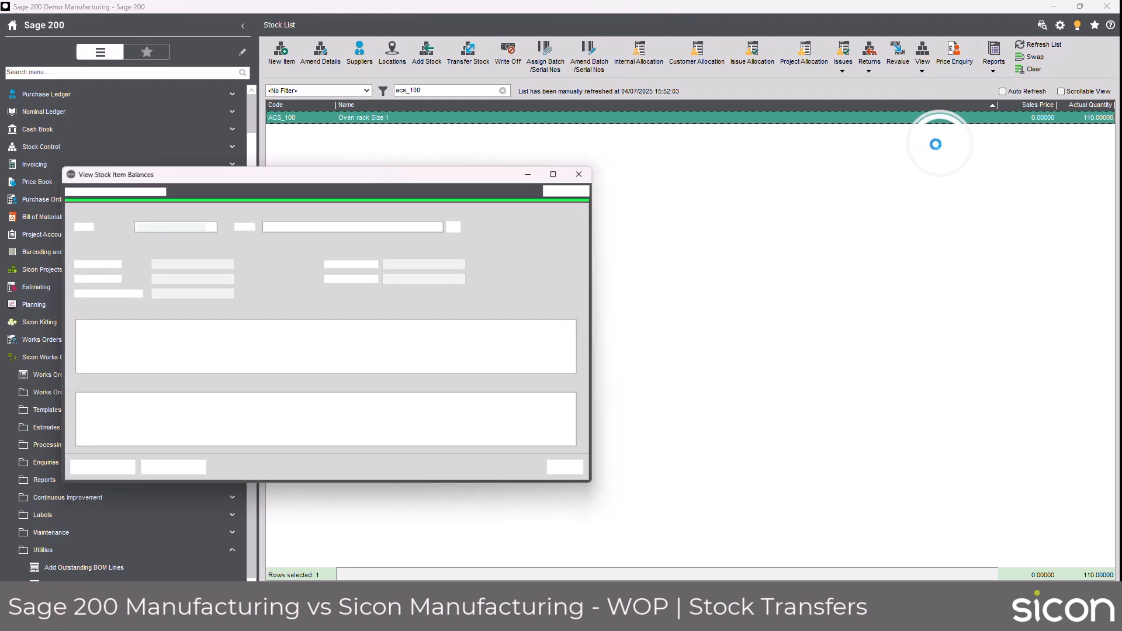
click(115, 348)
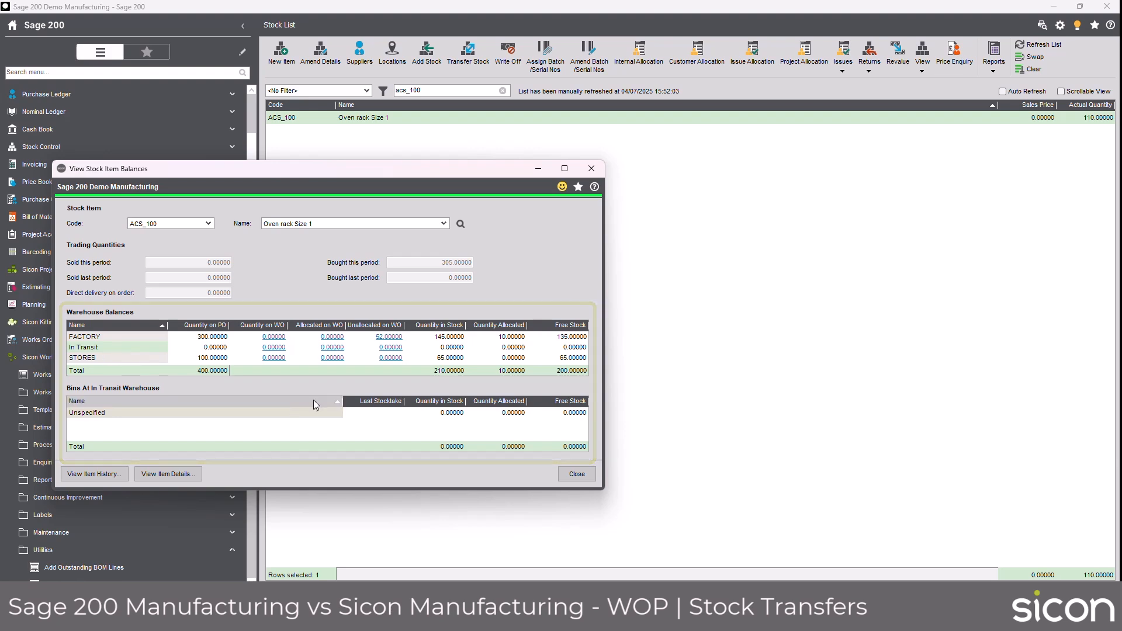
click(575, 475)
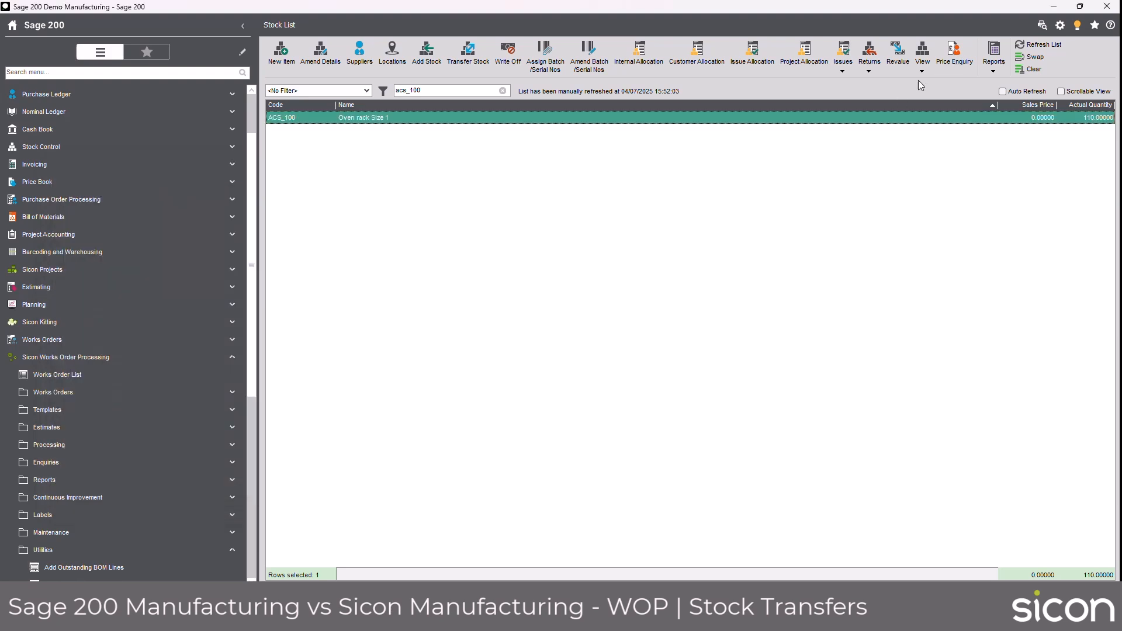
Open the item history of stock item ACS_100
click(922, 69)
click(956, 149)
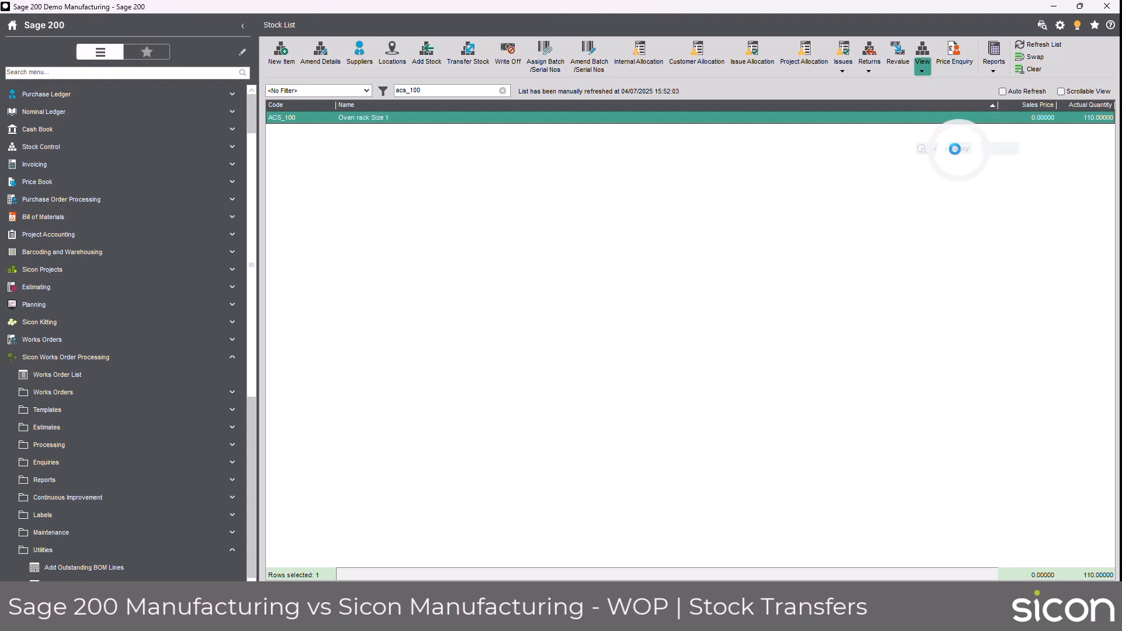